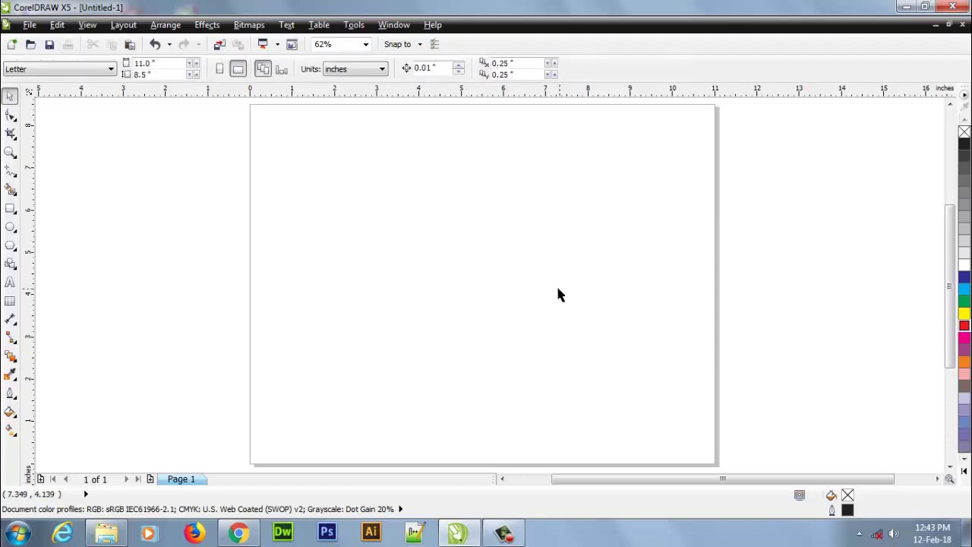
Step: Draw a rectangle about 3.83 by 3.35 inches on the page and an ellipse about 3.08 by 3.0 inches to its left
{"action": "left_click", "coordinate": [10, 208]}
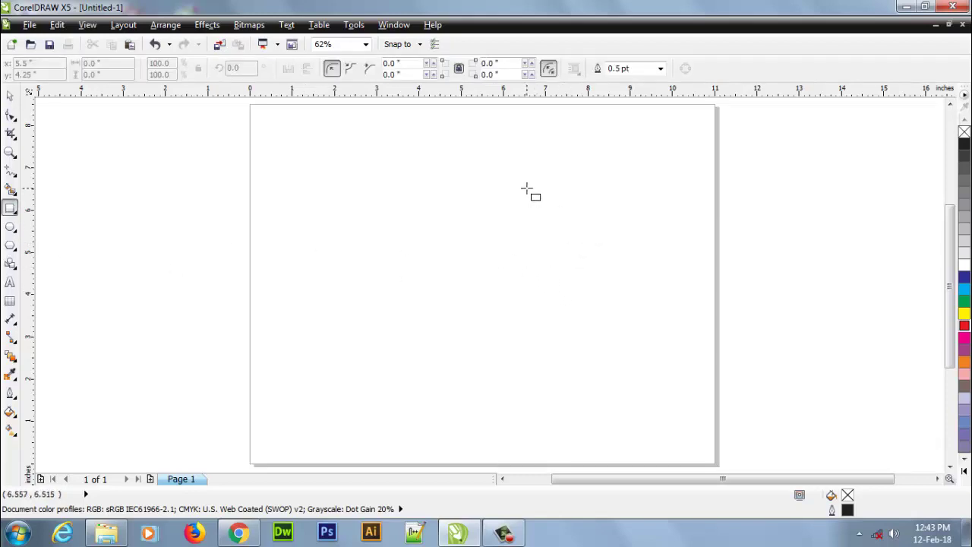
{"action": "left_click_drag", "start_coordinate": [529, 186], "coordinate": [692, 329]}
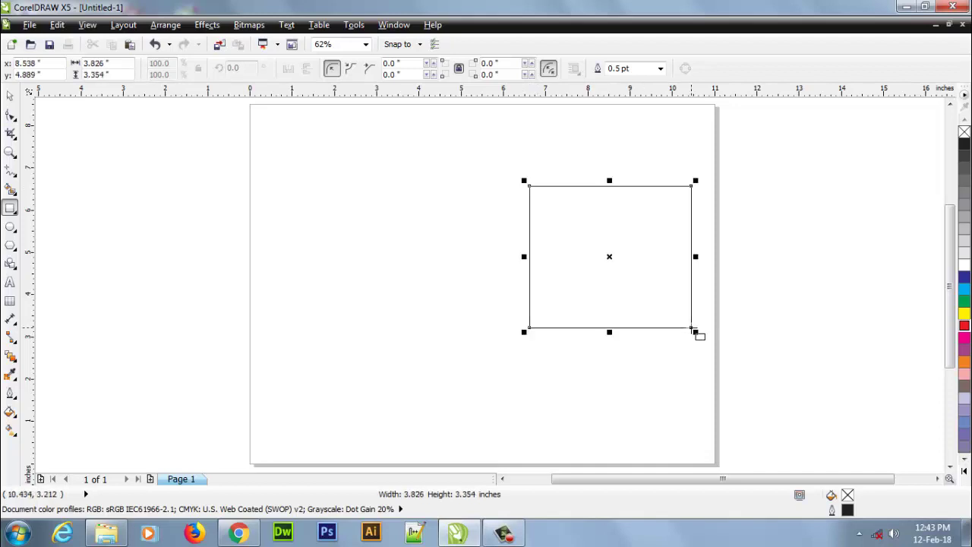
{"action": "left_click", "coordinate": [11, 226]}
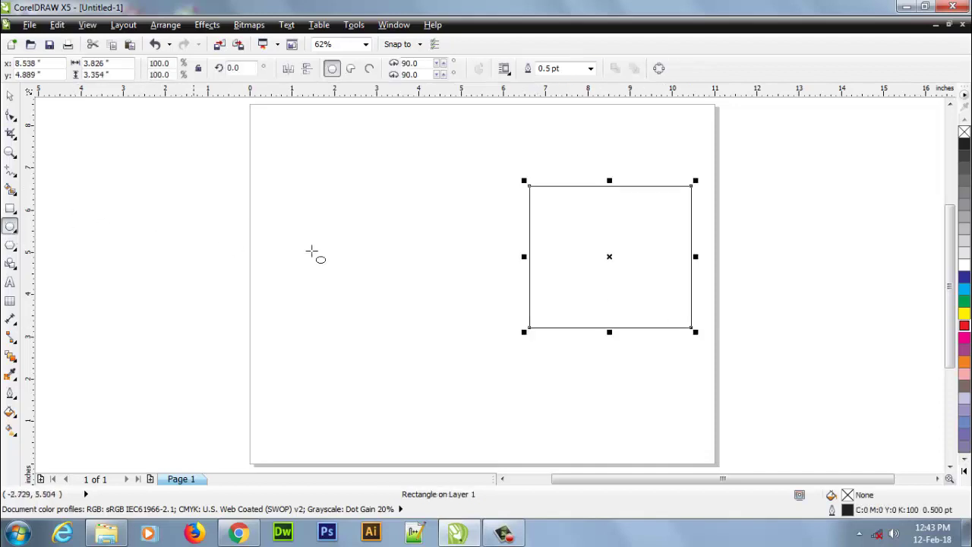
{"action": "left_click_drag", "start_coordinate": [337, 204], "coordinate": [448, 321]}
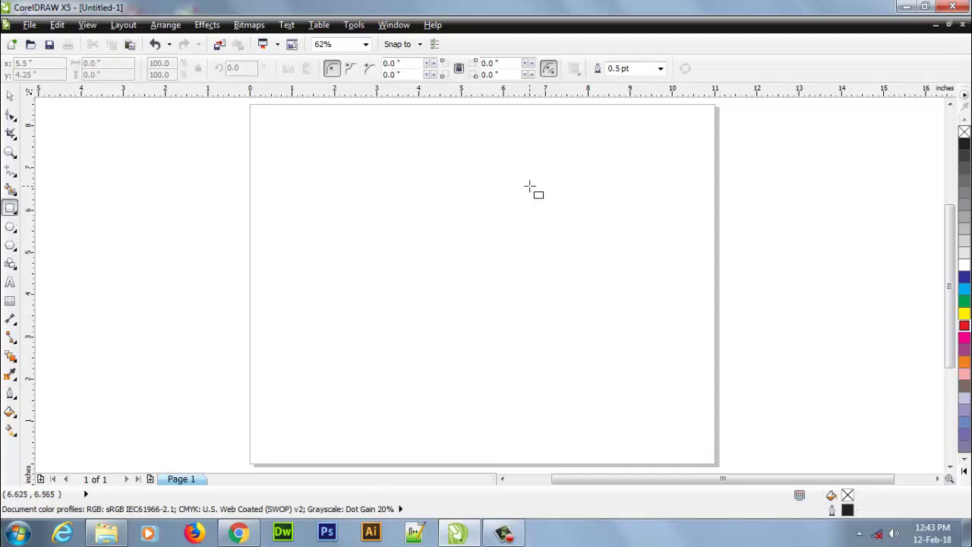
{"action": "left_click_drag", "start_coordinate": [530, 186], "coordinate": [692, 328]}
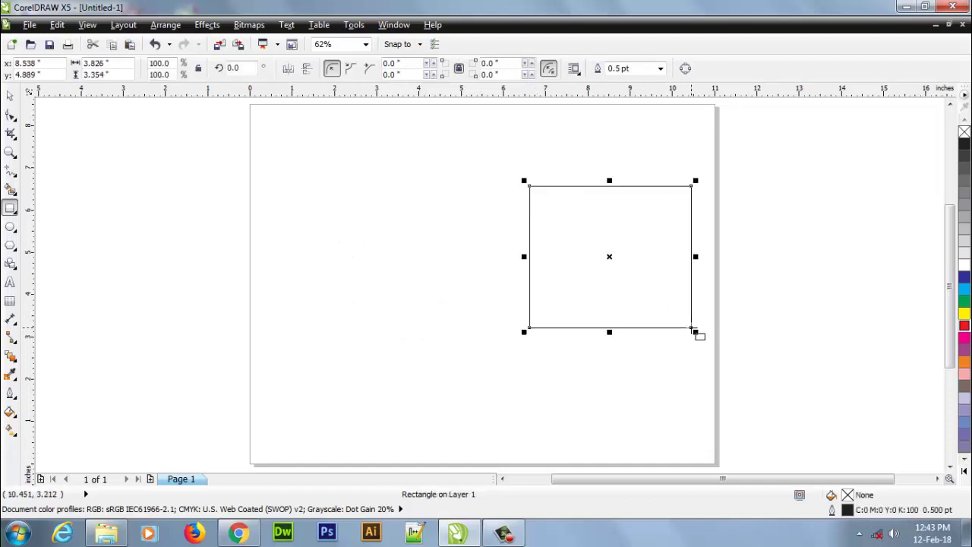
{"action": "left_click", "coordinate": [10, 226]}
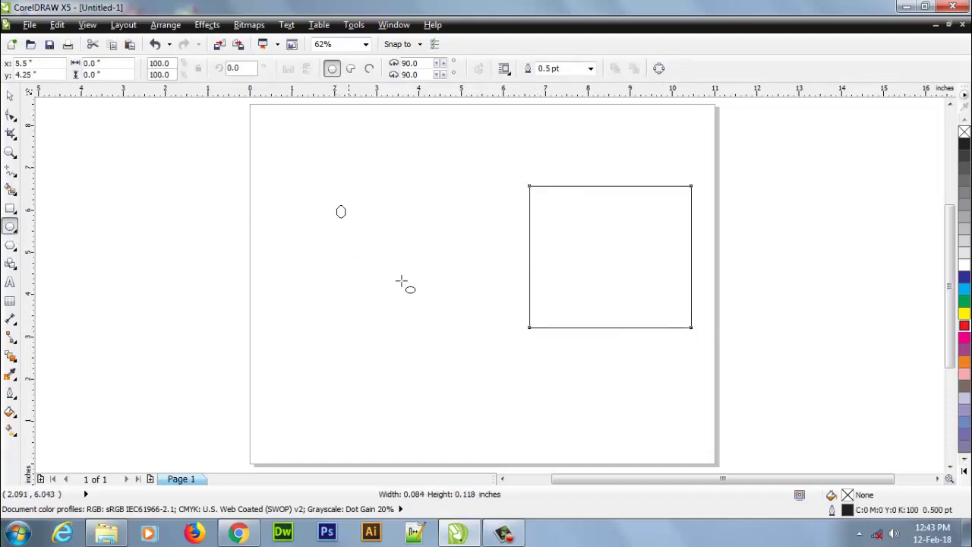
{"action": "left_click_drag", "start_coordinate": [401, 281], "coordinate": [468, 334]}
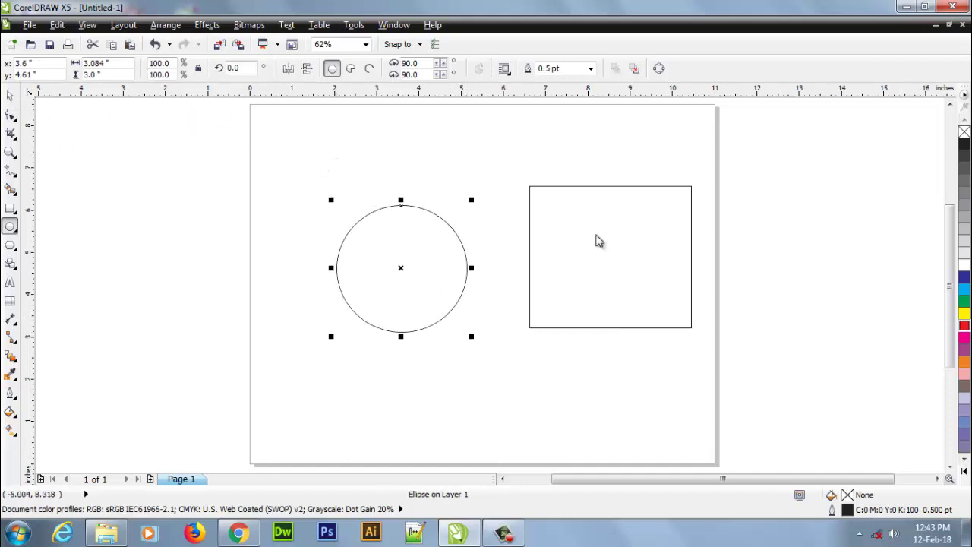
Step: Fill the rectangle with green and the ellipse with yellow
{"action": "left_click", "coordinate": [691, 298]}
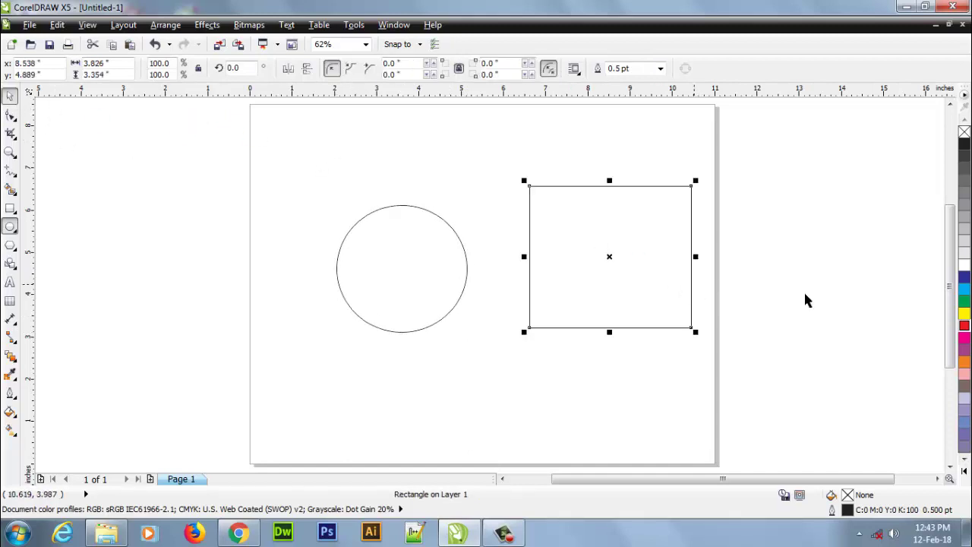
{"action": "key", "text": "space"}
{"action": "left_click", "coordinate": [964, 301]}
{"action": "left_click", "coordinate": [420, 276]}
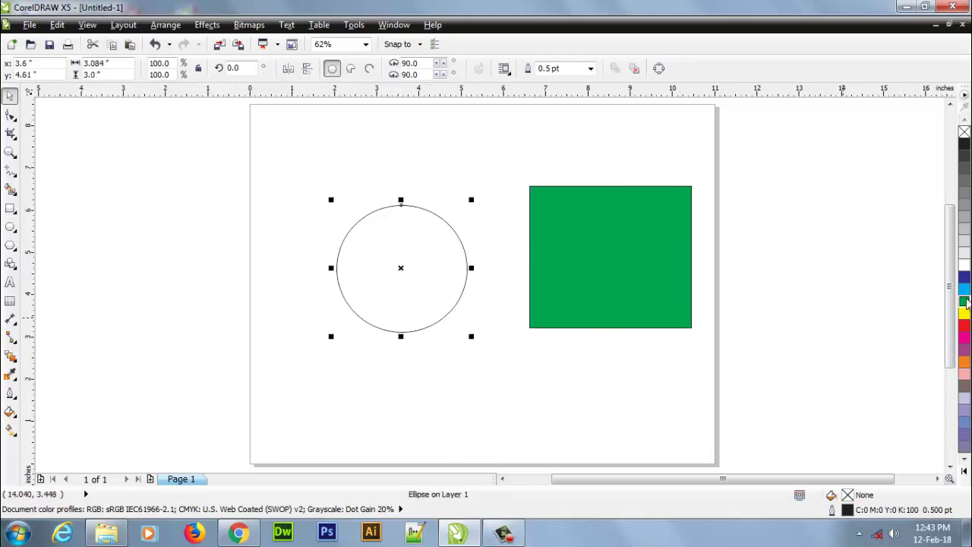
{"action": "left_click", "coordinate": [964, 313]}
{"action": "left_click", "coordinate": [643, 363]}
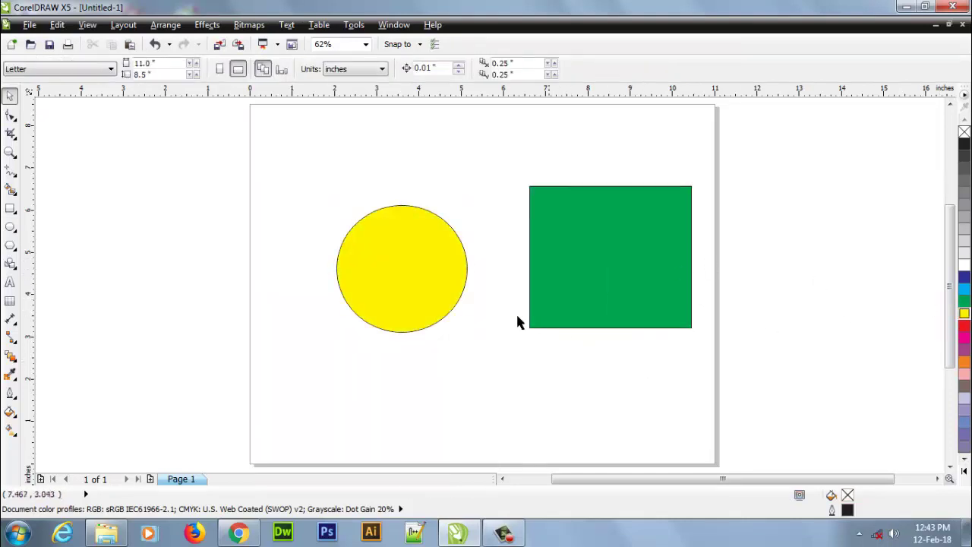
Step: Move the yellow circle so that it overlaps the green rectangle's upper-left corner
{"action": "left_click_drag", "start_coordinate": [394, 263], "coordinate": [506, 203]}
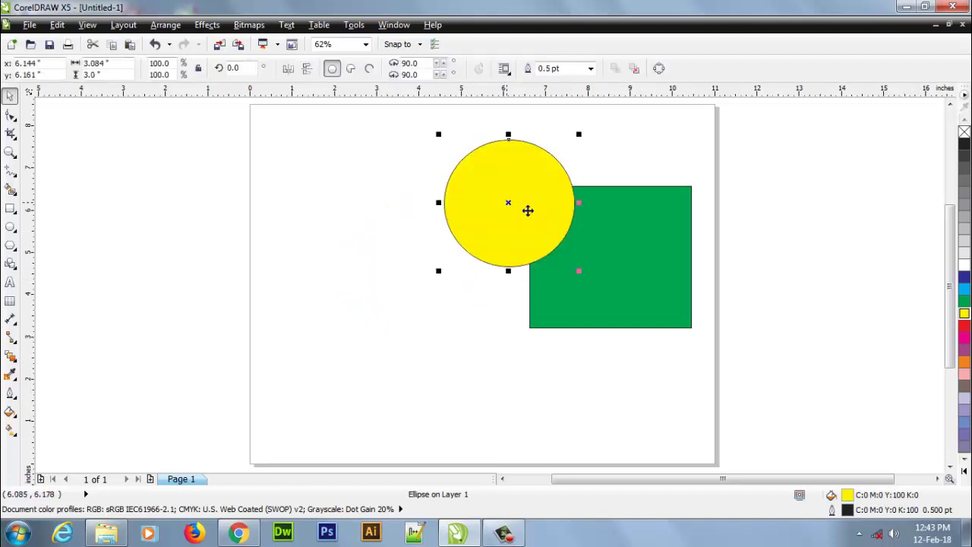
{"action": "left_click", "coordinate": [708, 282]}
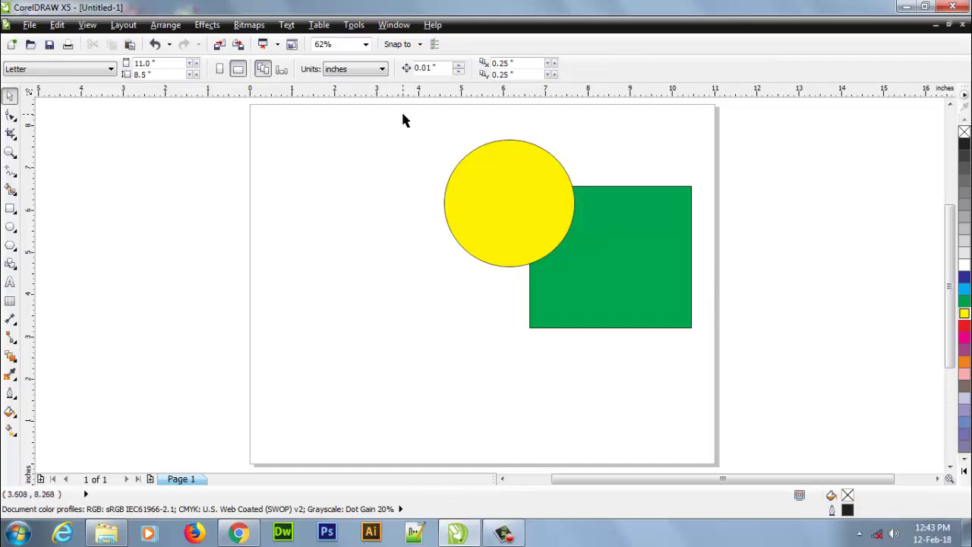
Step: Weld the overlapping circle and rectangle into a single shape, and undo the weld
{"action": "left_click_drag", "start_coordinate": [402, 114], "coordinate": [726, 369]}
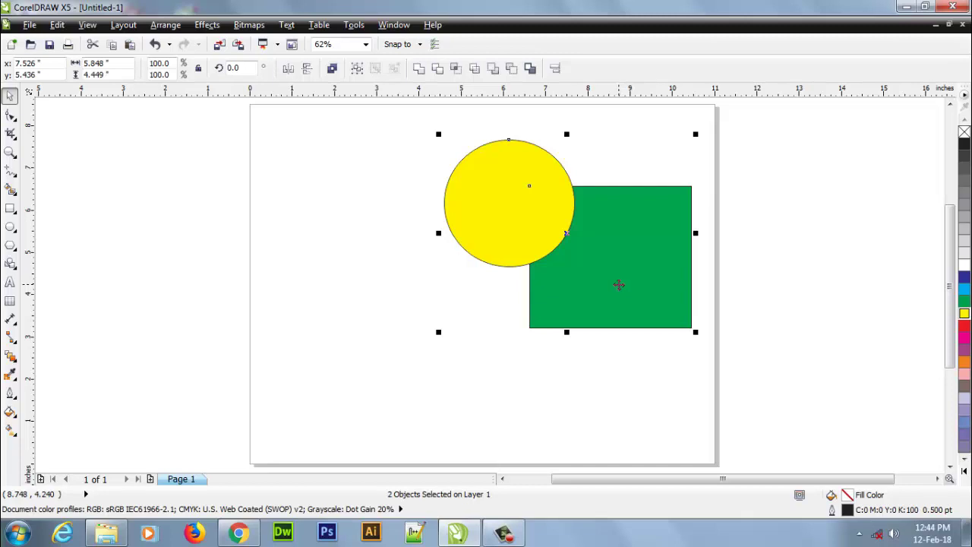
{"action": "left_click", "coordinate": [393, 161]}
{"action": "left_click_drag", "start_coordinate": [393, 114], "coordinate": [710, 334]}
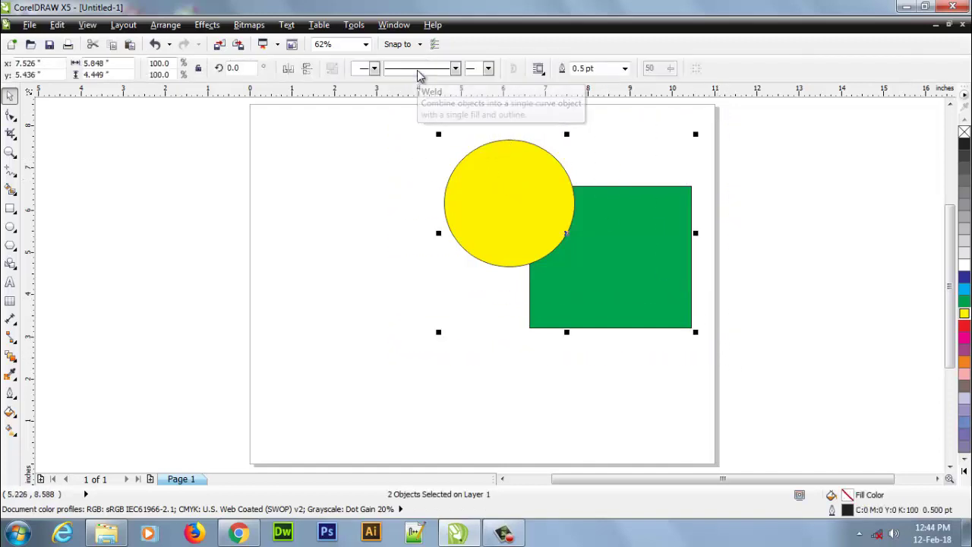
{"action": "left_click", "coordinate": [418, 69]}
{"action": "left_click", "coordinate": [414, 195]}
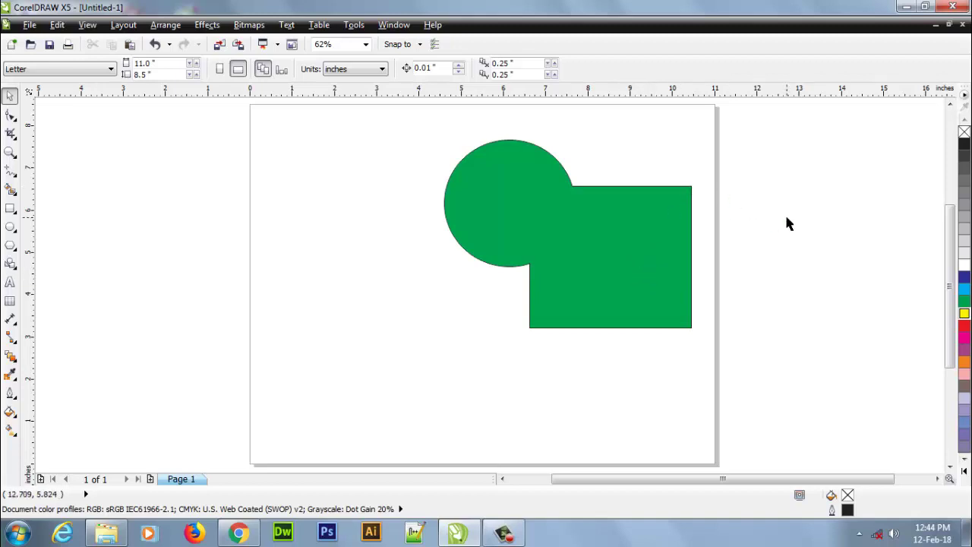
{"action": "key", "text": "ctrl+z"}
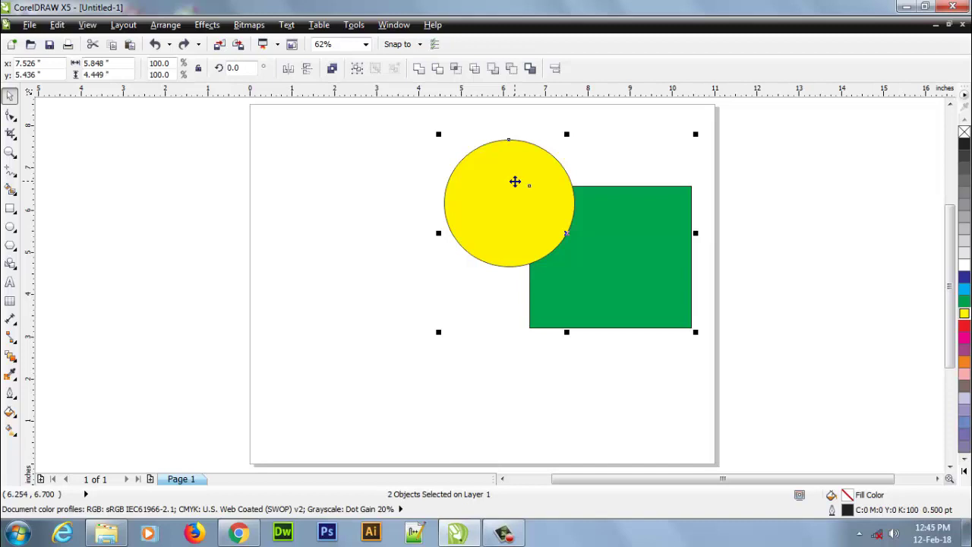
Step: Trim the green rectangle with the yellow circle, moving the circle aside to expose the cut, and undo the changes
{"action": "left_click", "coordinate": [439, 70]}
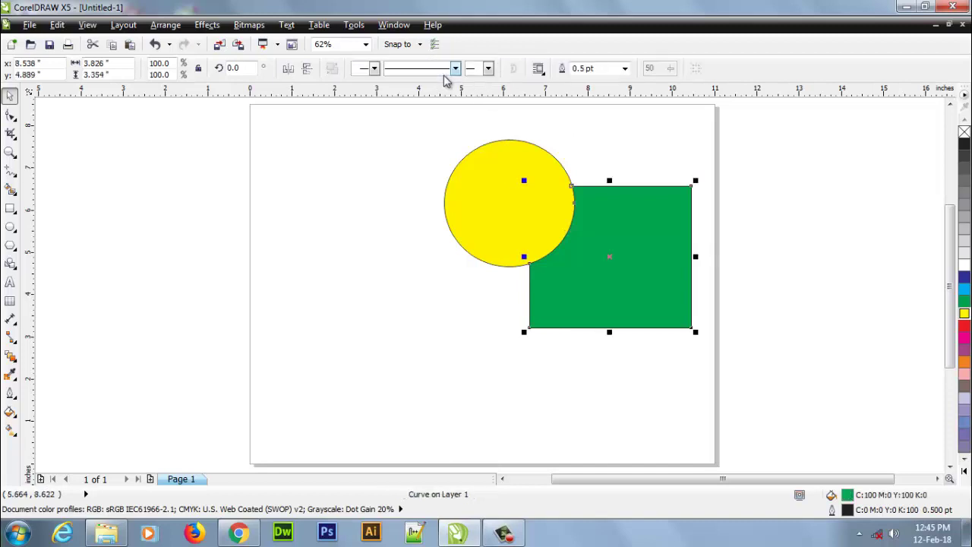
{"action": "left_click", "coordinate": [600, 145]}
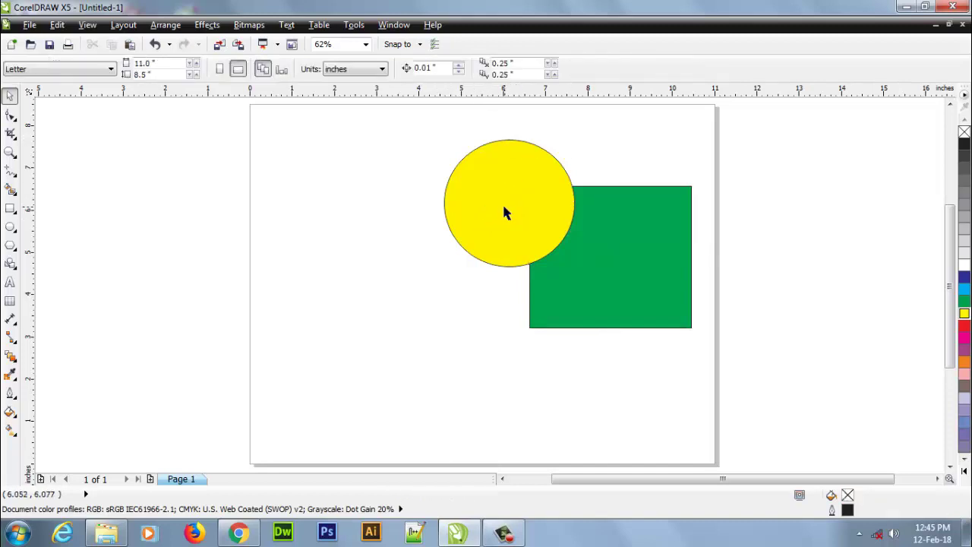
{"action": "left_click_drag", "start_coordinate": [502, 202], "coordinate": [424, 203]}
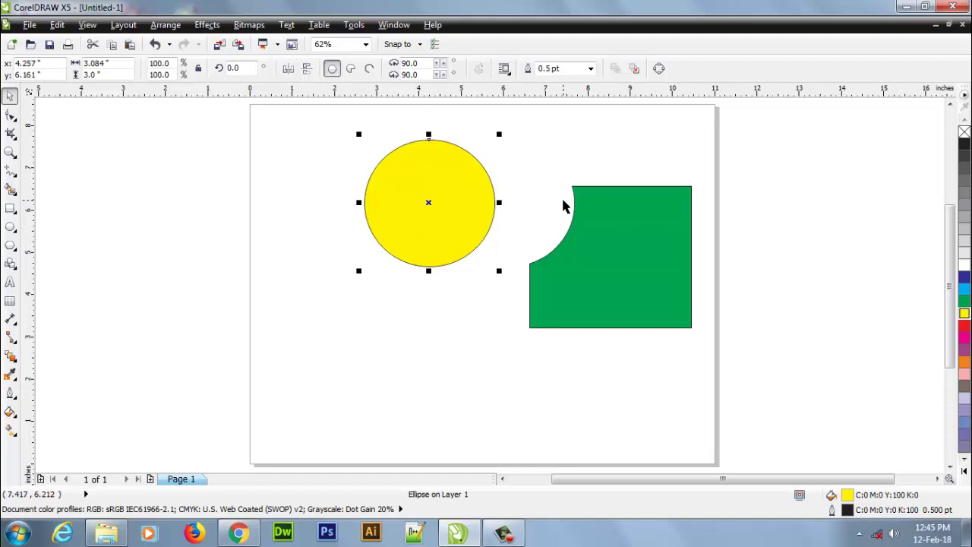
{"action": "left_click", "coordinate": [566, 154]}
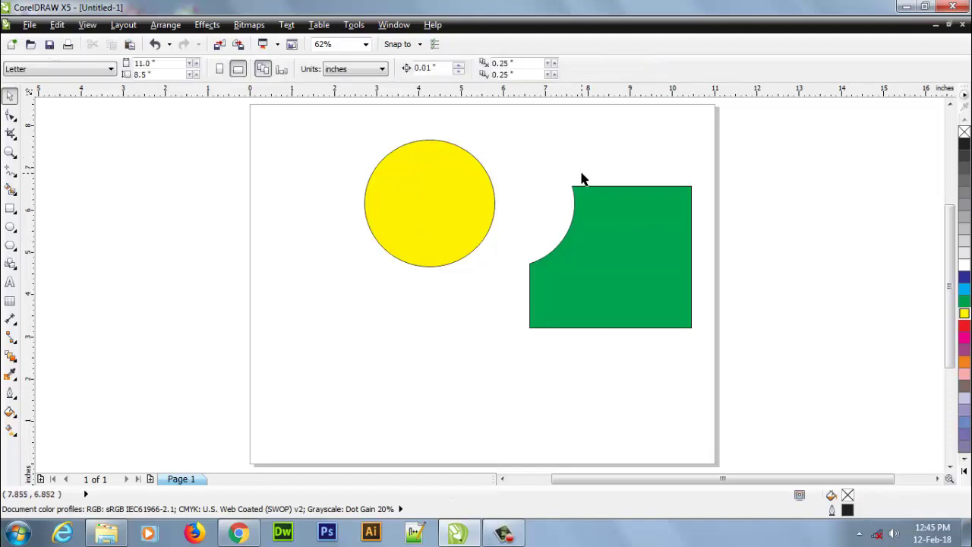
{"action": "key", "text": "ctrl+z"}
Step: Select both overlapping shapes and create a new object from their common area with Intersect
{"action": "left_click", "coordinate": [604, 199], "text": "shift"}
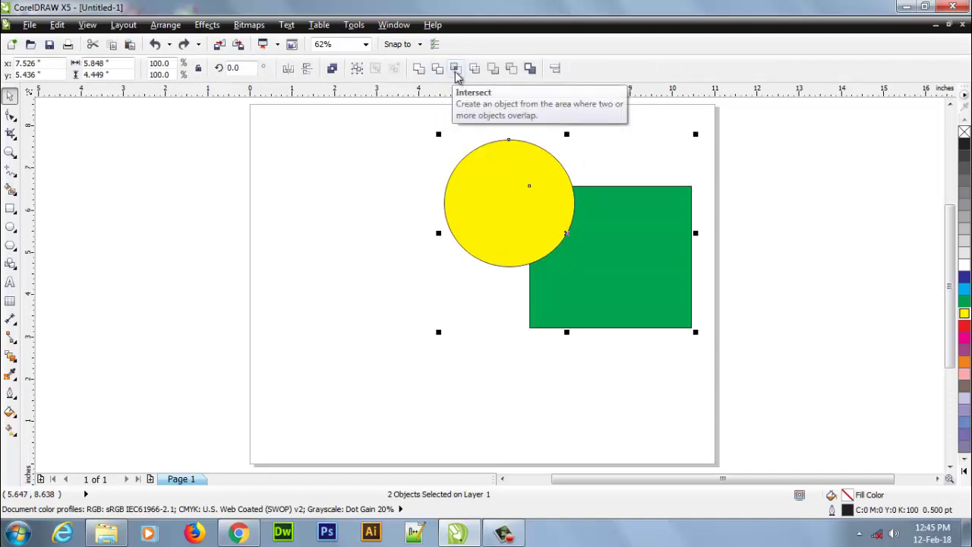
{"action": "left_click", "coordinate": [603, 114]}
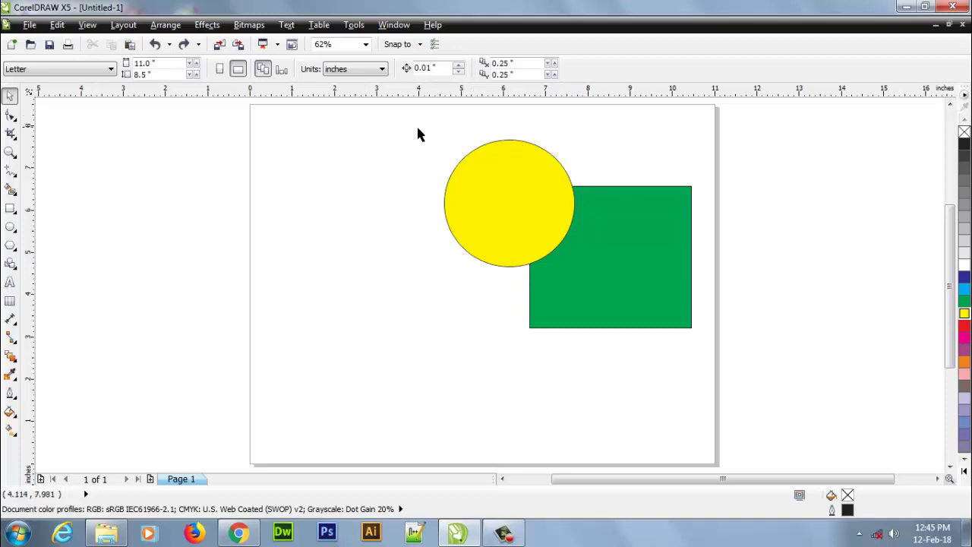
{"action": "left_click_drag", "start_coordinate": [416, 128], "coordinate": [706, 371]}
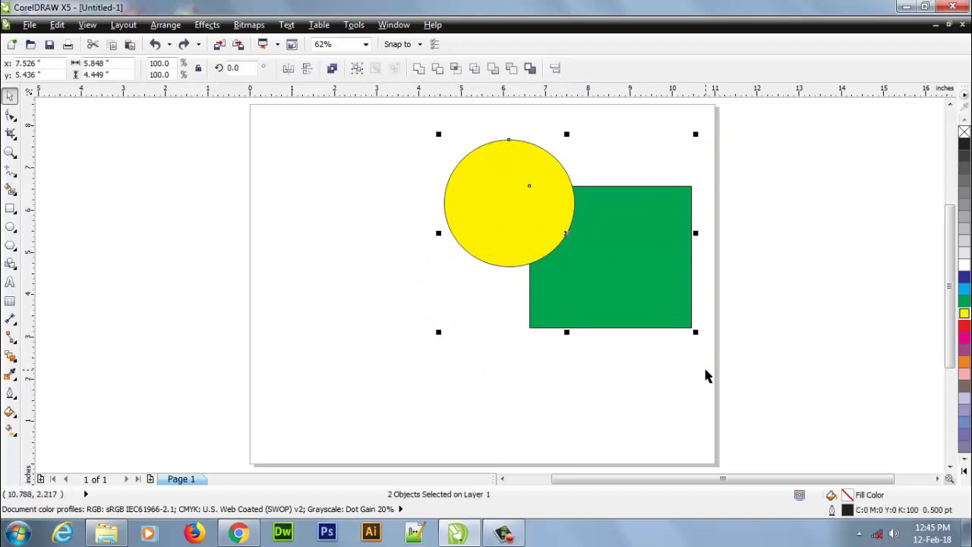
{"action": "left_click", "coordinate": [457, 69]}
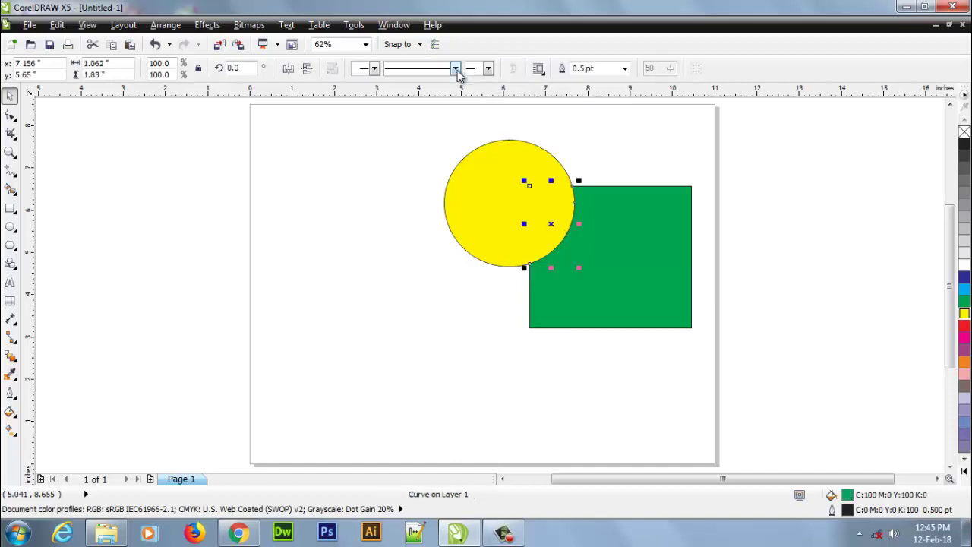
{"action": "left_click", "coordinate": [576, 145]}
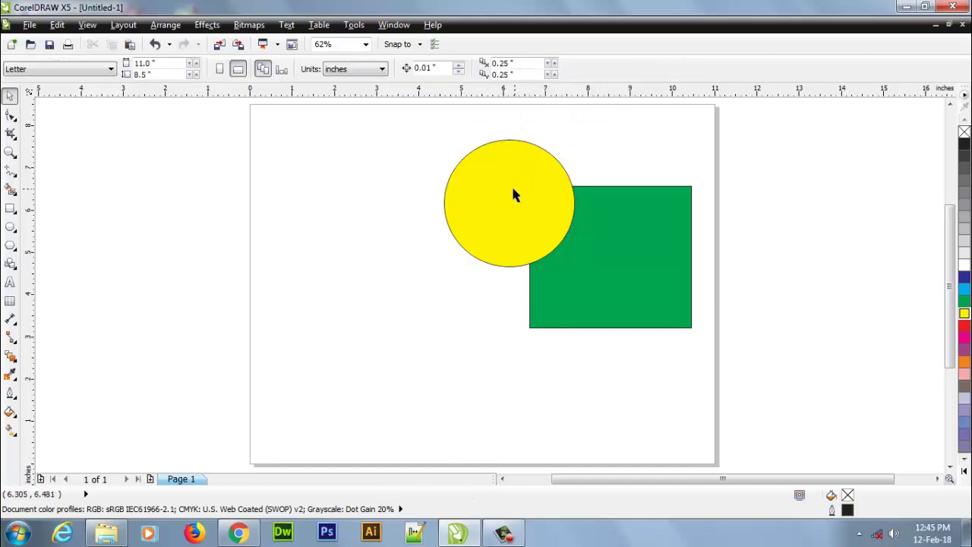
Step: Move the circle and the rectangle away from the intersection piece, and undo back to the original overlapping shapes
{"action": "left_click_drag", "start_coordinate": [514, 195], "coordinate": [360, 197]}
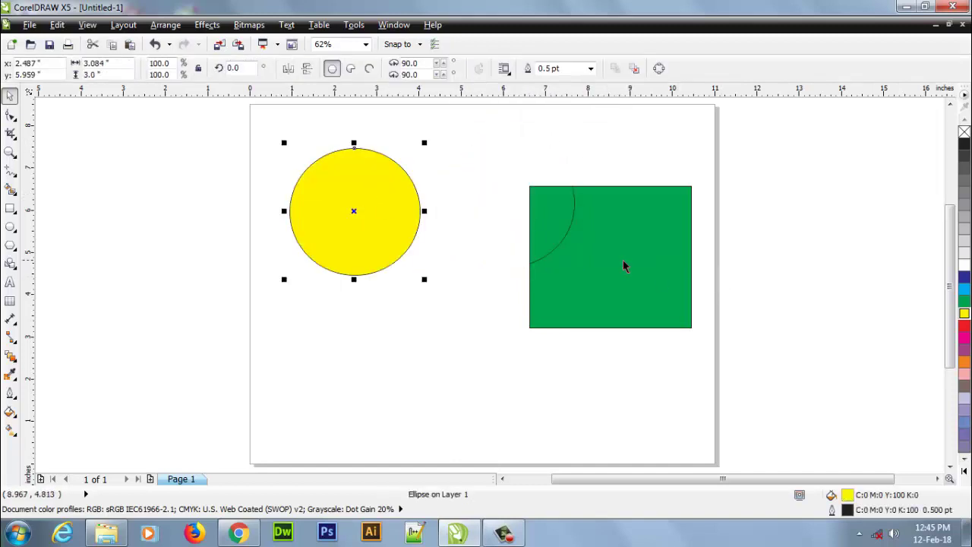
{"action": "left_click_drag", "start_coordinate": [622, 260], "coordinate": [742, 260]}
{"action": "left_click", "coordinate": [586, 281]}
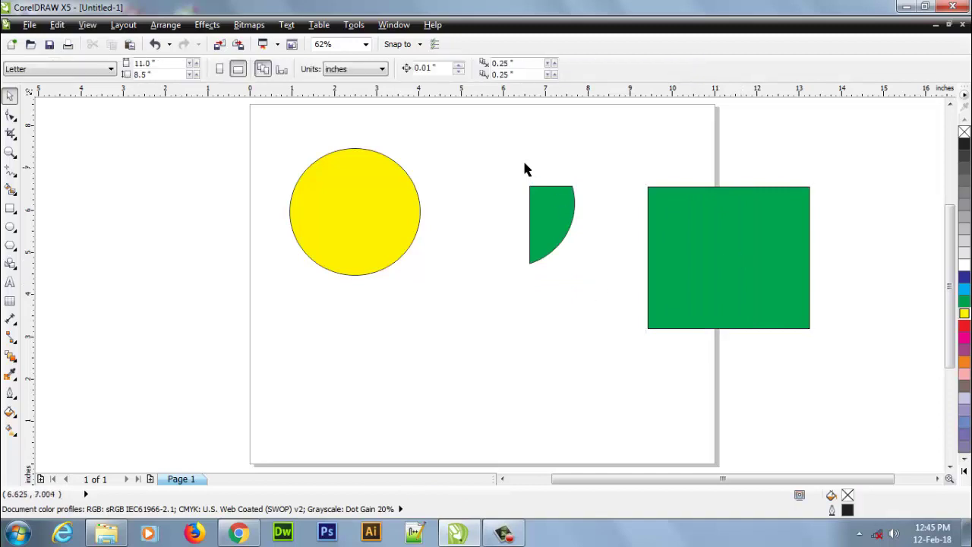
{"action": "left_click_drag", "start_coordinate": [523, 177], "coordinate": [587, 283]}
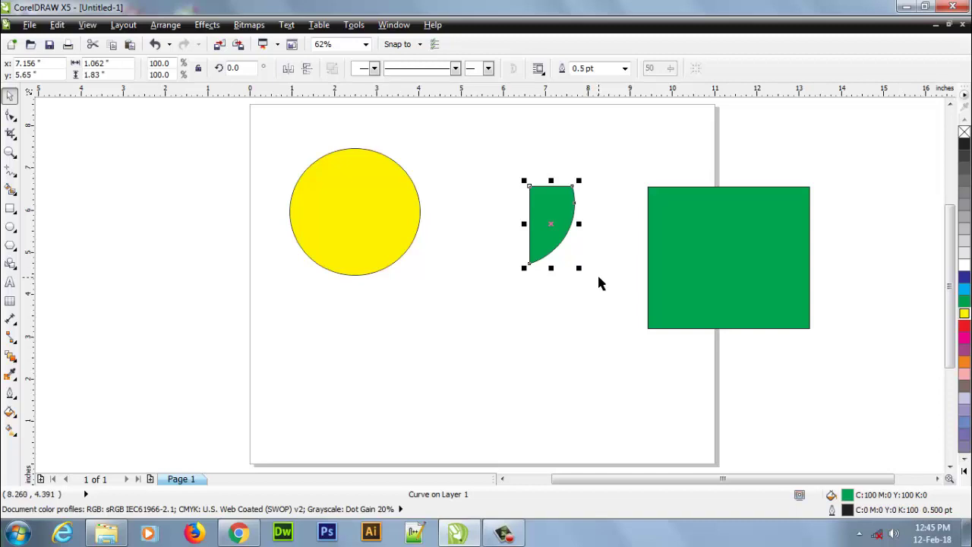
{"action": "left_click", "coordinate": [612, 266]}
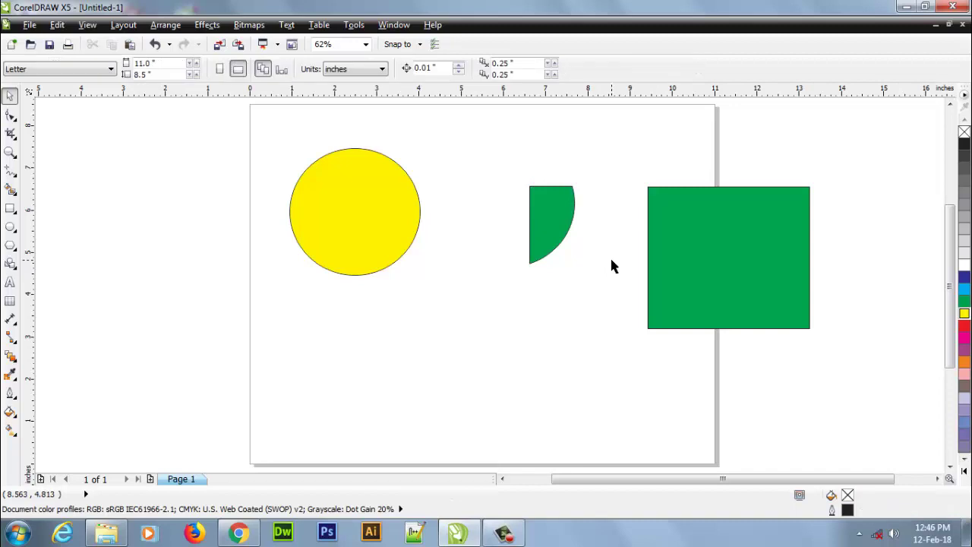
{"action": "key", "text": "ctrl+z"}
{"action": "key", "text": "ctrl+z"}
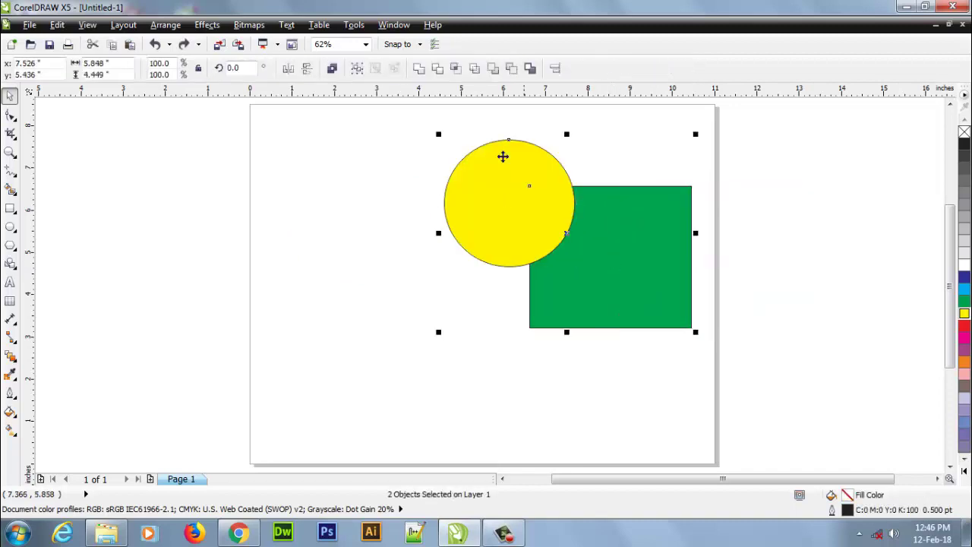
Step: Simplify the overlapping circle and rectangle, and move the yellow circle left, away from the cut-out in the rectangle
{"action": "left_click", "coordinate": [478, 70]}
{"action": "left_click", "coordinate": [511, 118]}
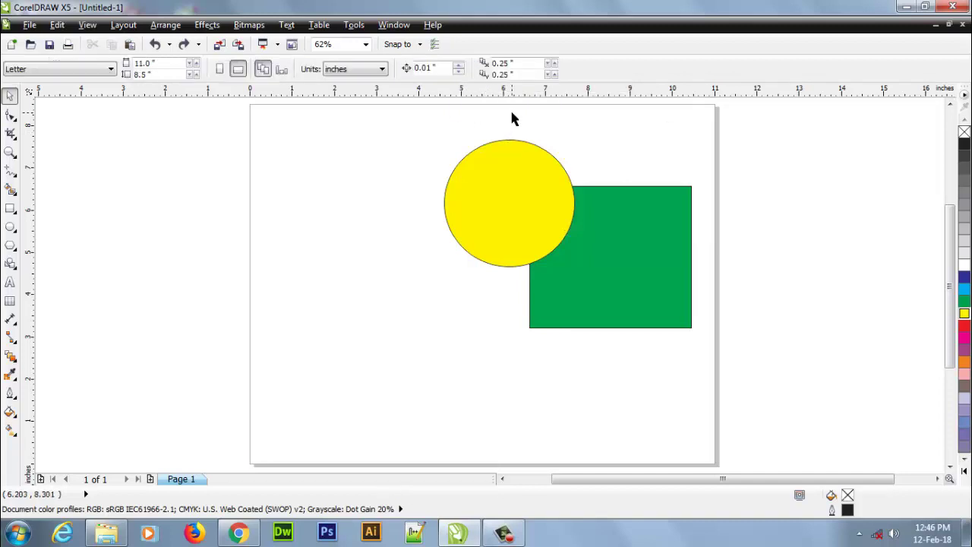
{"action": "left_click_drag", "start_coordinate": [416, 119], "coordinate": [675, 358]}
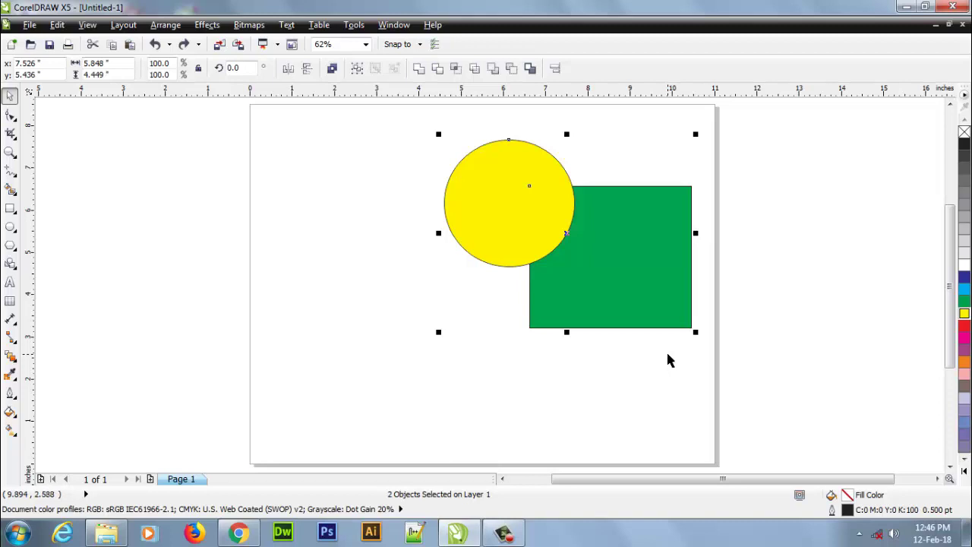
{"action": "left_click", "coordinate": [718, 370]}
{"action": "left_click", "coordinate": [503, 191]}
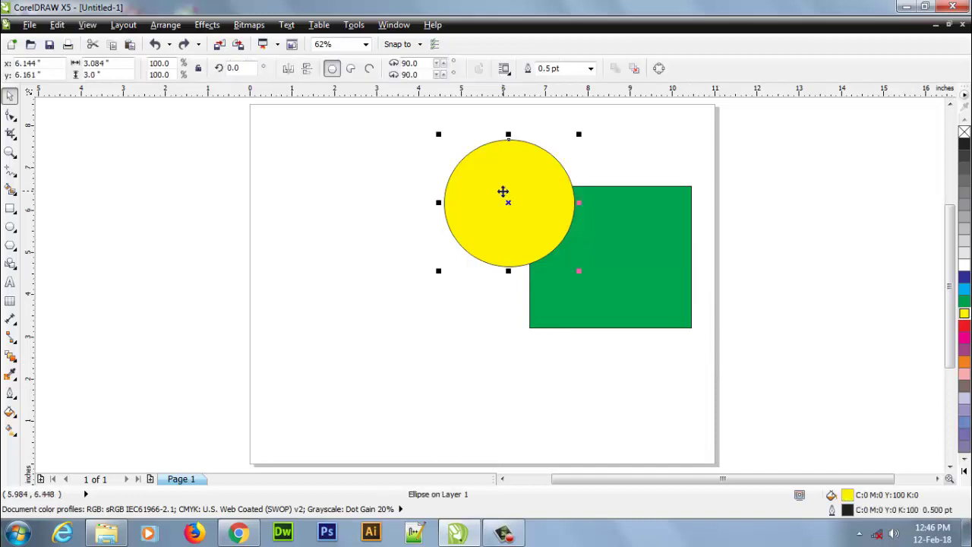
{"action": "left_click", "coordinate": [503, 191], "text": "alt"}
{"action": "left_click", "coordinate": [482, 311]}
{"action": "left_click_drag", "start_coordinate": [419, 133], "coordinate": [725, 366]}
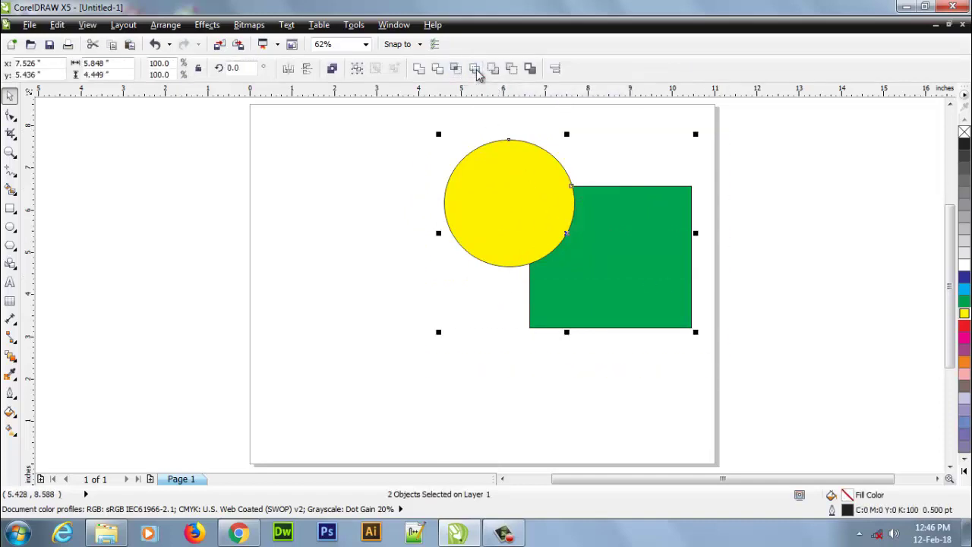
{"action": "left_click", "coordinate": [575, 164]}
{"action": "left_click_drag", "start_coordinate": [516, 215], "coordinate": [399, 209]}
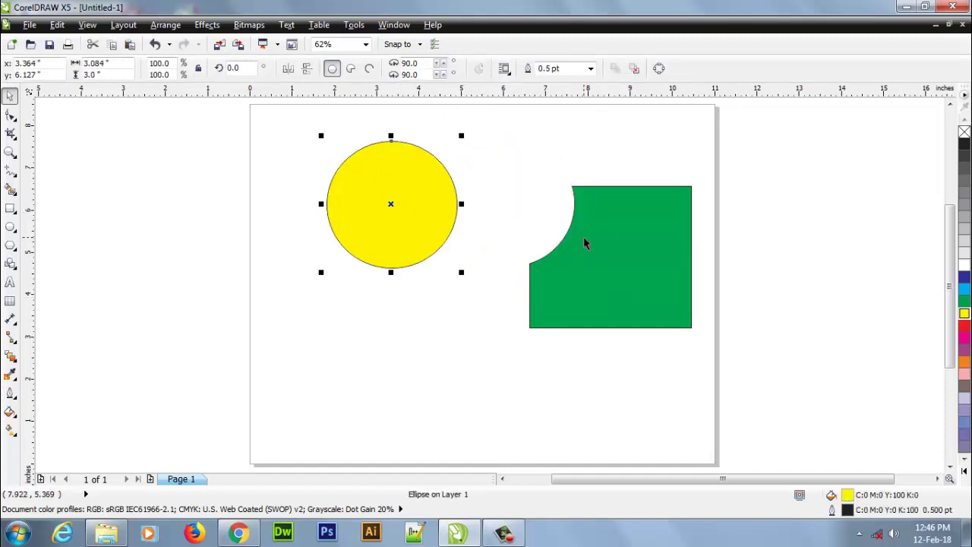
Step: Undo the circle's move and the Simplify operation on the overlapping circle and rectangle
{"action": "key", "text": "ctrl+z"}
{"action": "key", "text": "ctrl+z"}
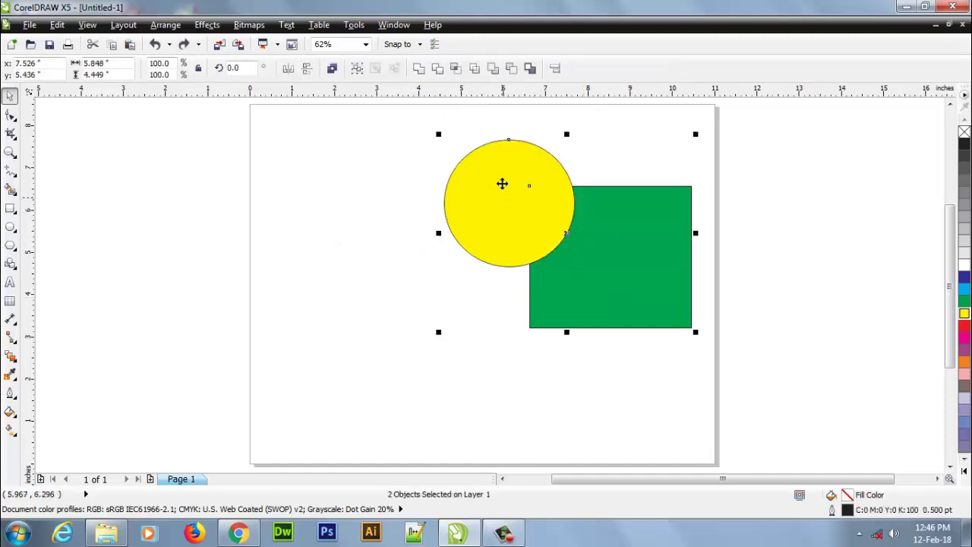
Step: Trim the green rectangle with the yellow circle, move the circle left to expose the cut, and undo both changes
{"action": "left_click", "coordinate": [439, 68]}
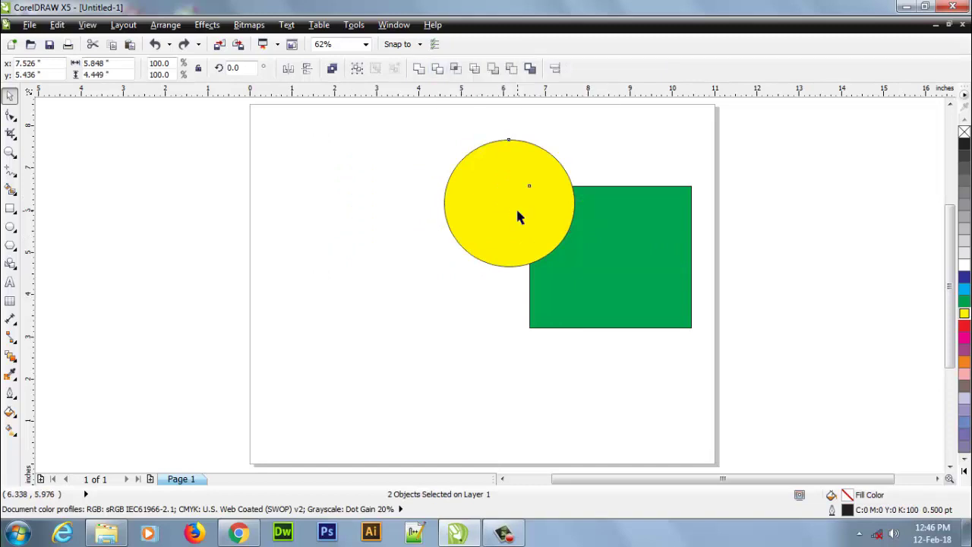
{"action": "left_click", "coordinate": [438, 69]}
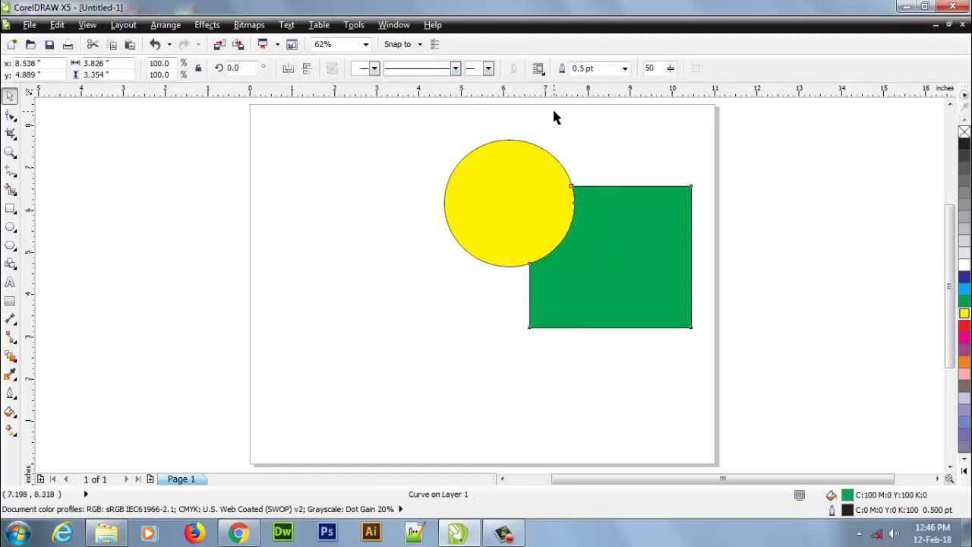
{"action": "left_click_drag", "start_coordinate": [508, 209], "coordinate": [449, 205]}
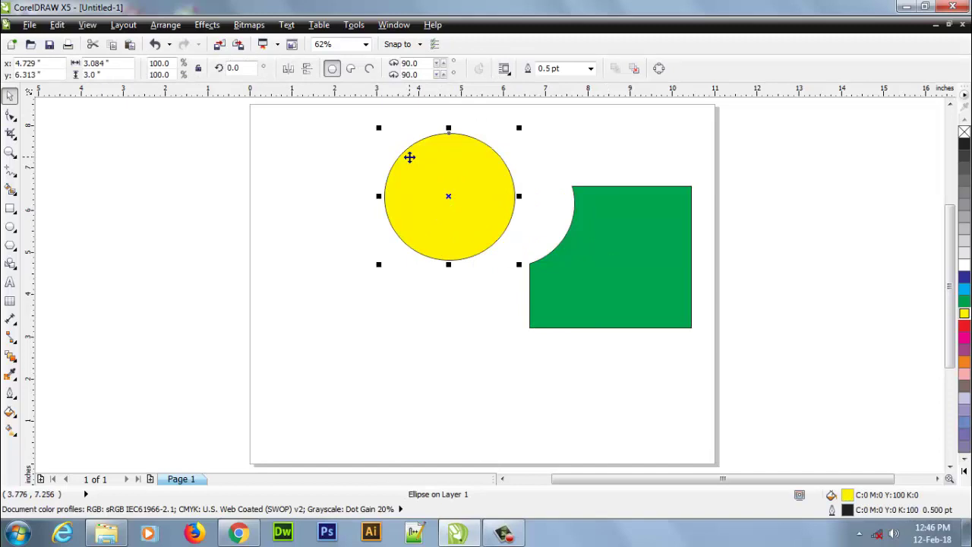
{"action": "key", "text": "ctrl+z"}
{"action": "key", "text": "ctrl+z"}
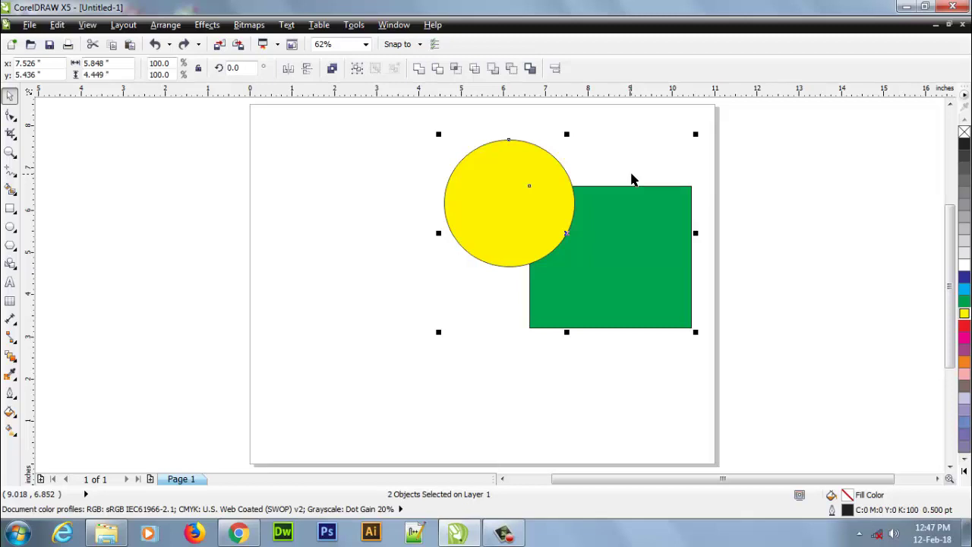
Step: Move the yellow circle slightly up and to the right, keeping it overlapping the green rectangle's upper-left corner
{"action": "left_click", "coordinate": [747, 190]}
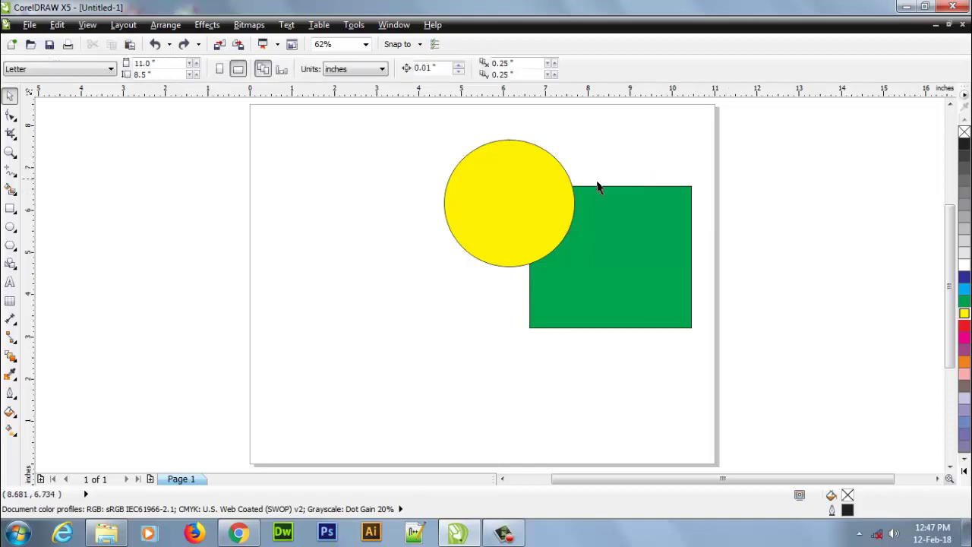
{"action": "mouse_move", "coordinate": [522, 193]}
{"action": "left_mouse_down"}
{"action": "mouse_move", "coordinate": [421, 193]}
{"action": "mouse_move", "coordinate": [539, 197]}
{"action": "mouse_move", "coordinate": [521, 188]}
{"action": "left_mouse_up"}
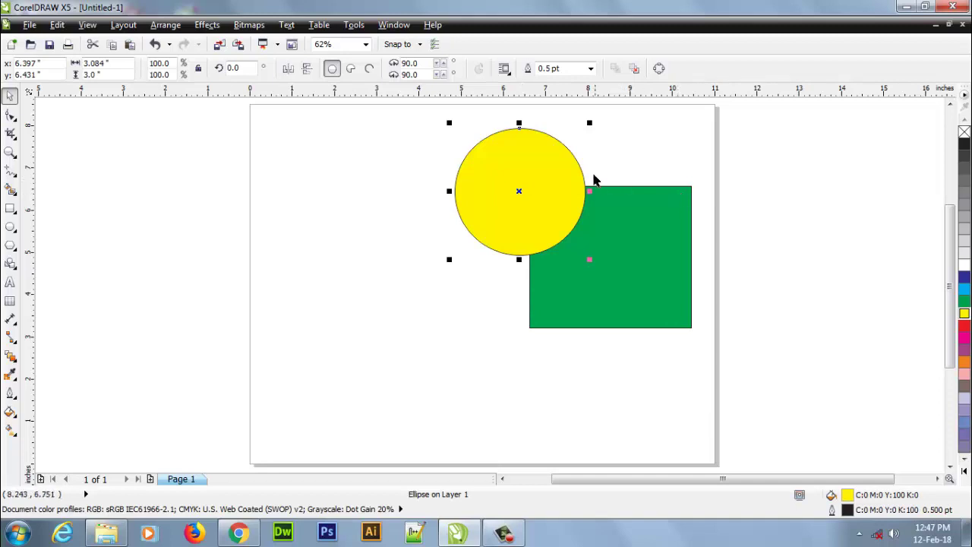
{"action": "left_click_drag", "start_coordinate": [402, 121], "coordinate": [733, 355]}
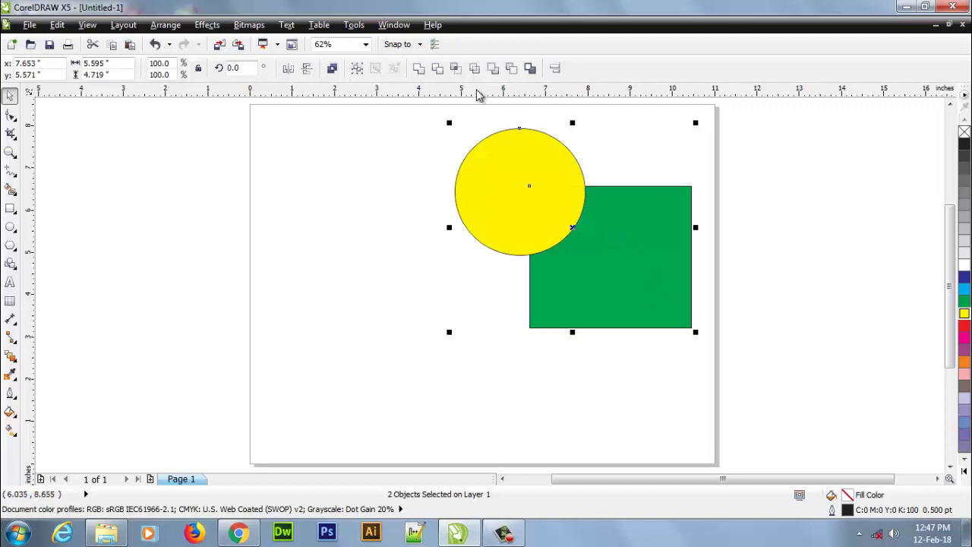
{"action": "left_click", "coordinate": [383, 163]}
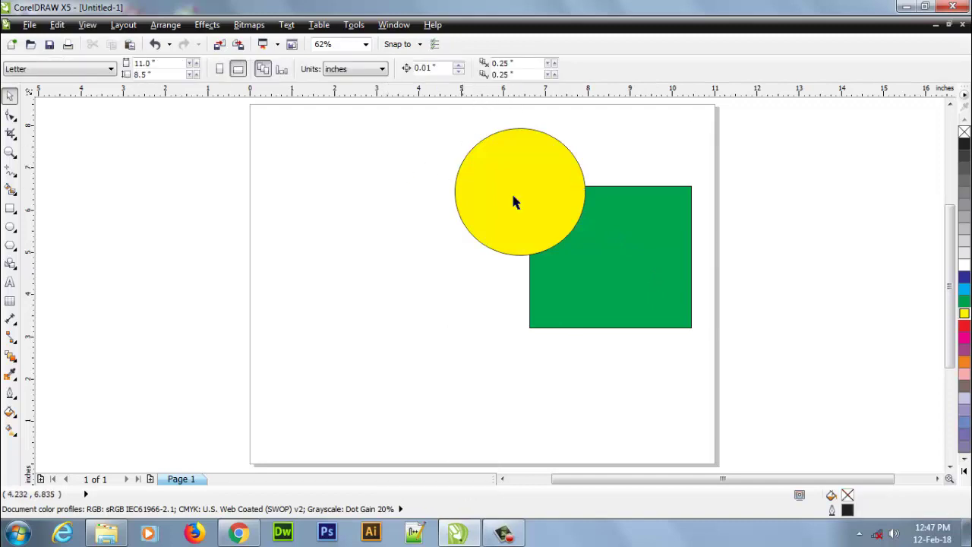
Step: Delete the green rectangle and the yellow circle from the page
{"action": "left_click", "coordinate": [626, 256]}
{"action": "key", "text": "Delete"}
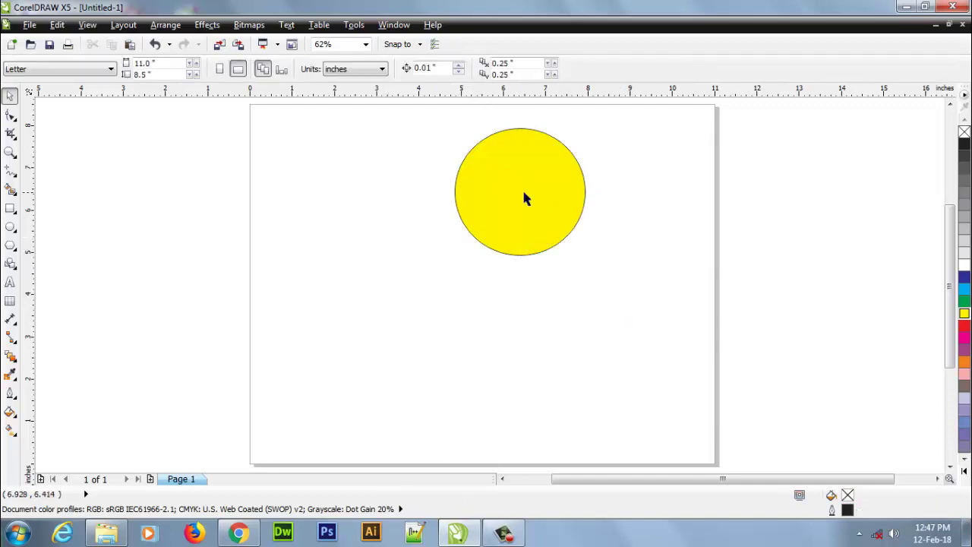
{"action": "left_click", "coordinate": [531, 192]}
{"action": "key", "text": "Delete"}
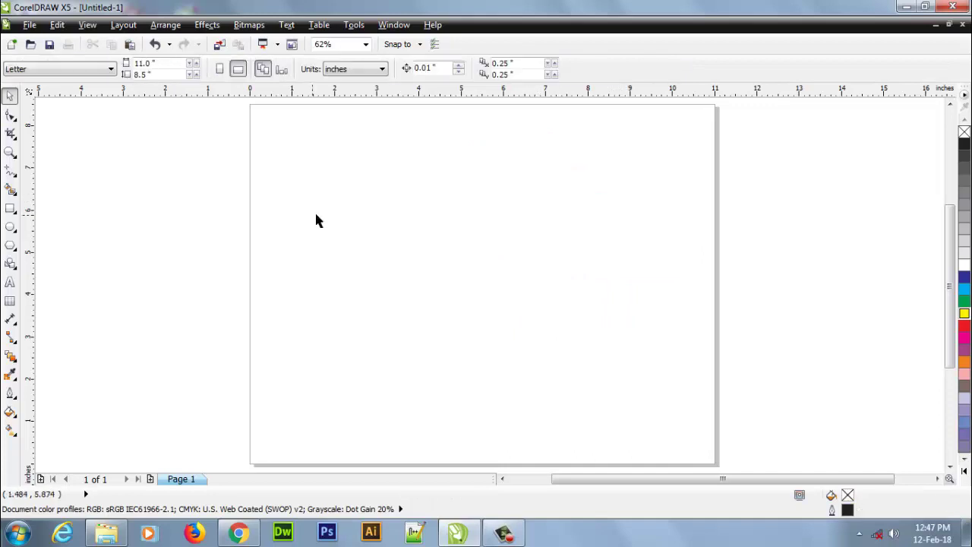
Step: Draw four separate rectangles in a two-by-two arrangement, each about 2 to 2.6 inches wide and about 2 inches high
{"action": "left_click", "coordinate": [10, 208]}
{"action": "left_click_drag", "start_coordinate": [303, 163], "coordinate": [390, 249]}
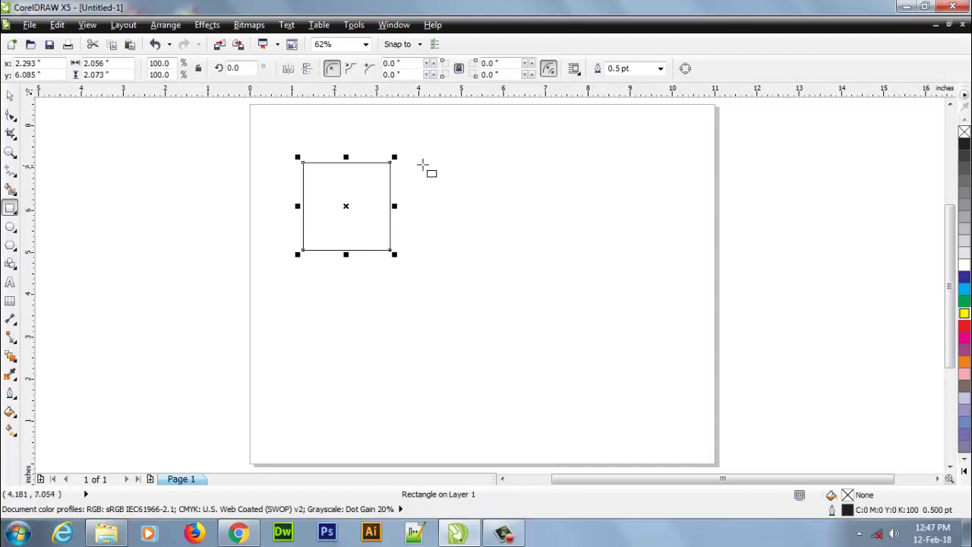
{"action": "left_click_drag", "start_coordinate": [416, 164], "coordinate": [520, 256]}
{"action": "left_click_drag", "start_coordinate": [301, 262], "coordinate": [394, 343]}
{"action": "left_click_drag", "start_coordinate": [418, 262], "coordinate": [529, 352]}
Step: Draw an ellipse about 2.8 by 2.6 inches and place it over the centre of the four rectangles, overlapping each one
{"action": "left_click", "coordinate": [11, 225]}
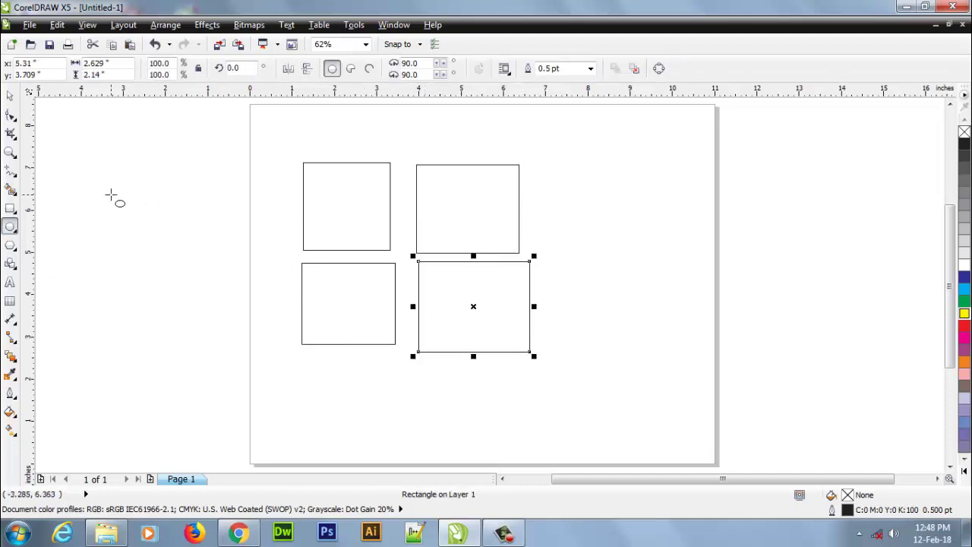
{"action": "left_click_drag", "start_coordinate": [110, 195], "coordinate": [231, 307]}
{"action": "left_click", "coordinate": [10, 96]}
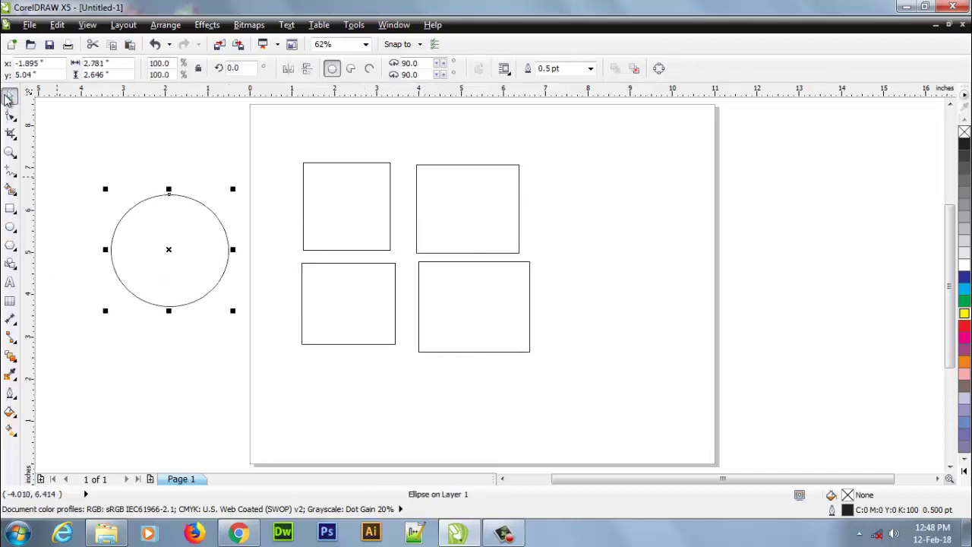
{"action": "left_click", "coordinate": [200, 251]}
{"action": "left_click_drag", "start_coordinate": [200, 251], "coordinate": [435, 257]}
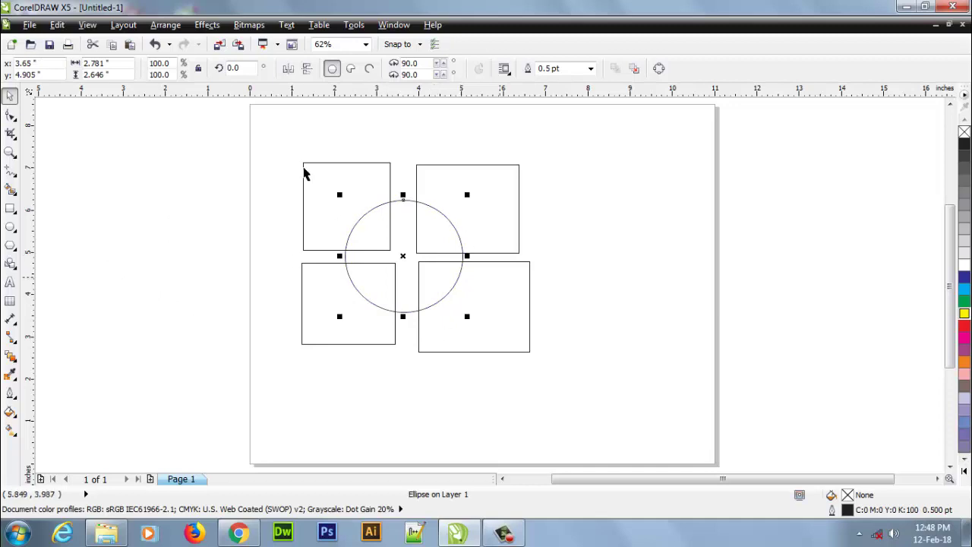
{"action": "left_click", "coordinate": [576, 232]}
Step: Fill all four rectangles with cyan
{"action": "left_click", "coordinate": [338, 188]}
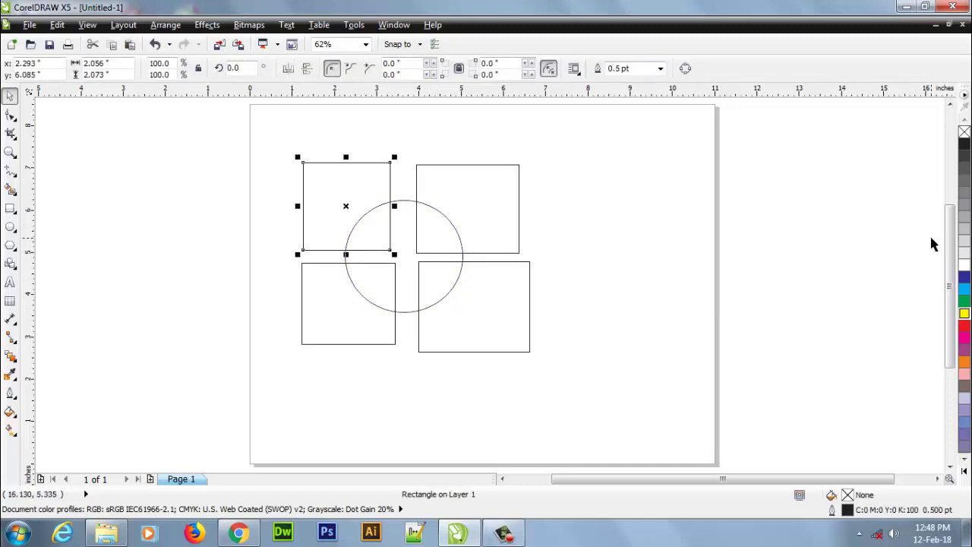
{"action": "left_click", "coordinate": [964, 290]}
{"action": "key", "text": "Tab"}
{"action": "left_click", "coordinate": [963, 290]}
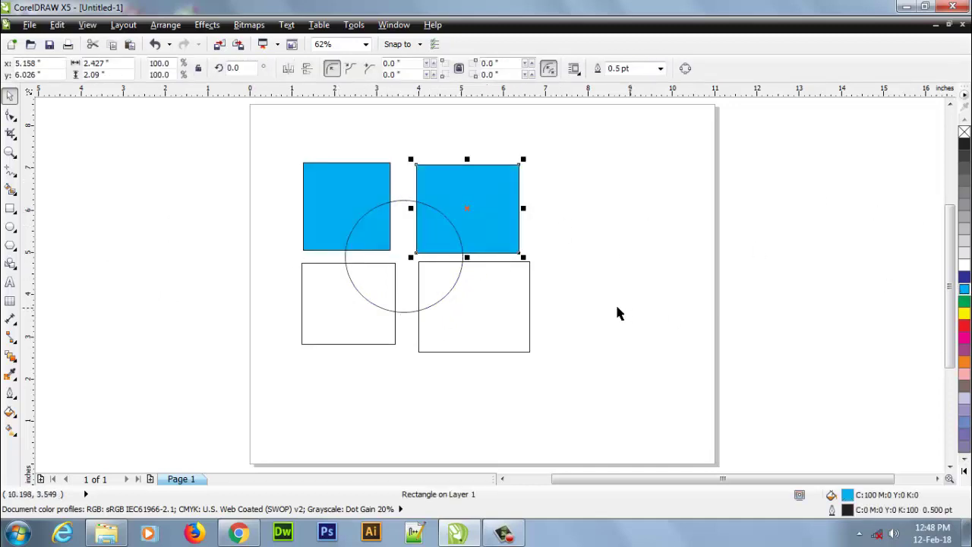
{"action": "key", "text": "Tab"}
{"action": "left_click_drag", "start_coordinate": [575, 372], "coordinate": [363, 342]}
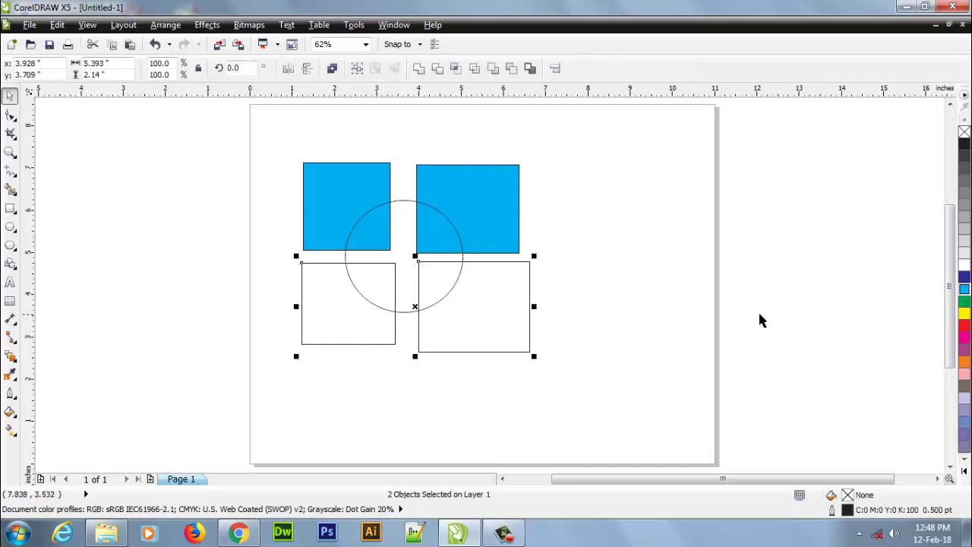
{"action": "left_click", "coordinate": [963, 289]}
{"action": "left_click", "coordinate": [607, 324]}
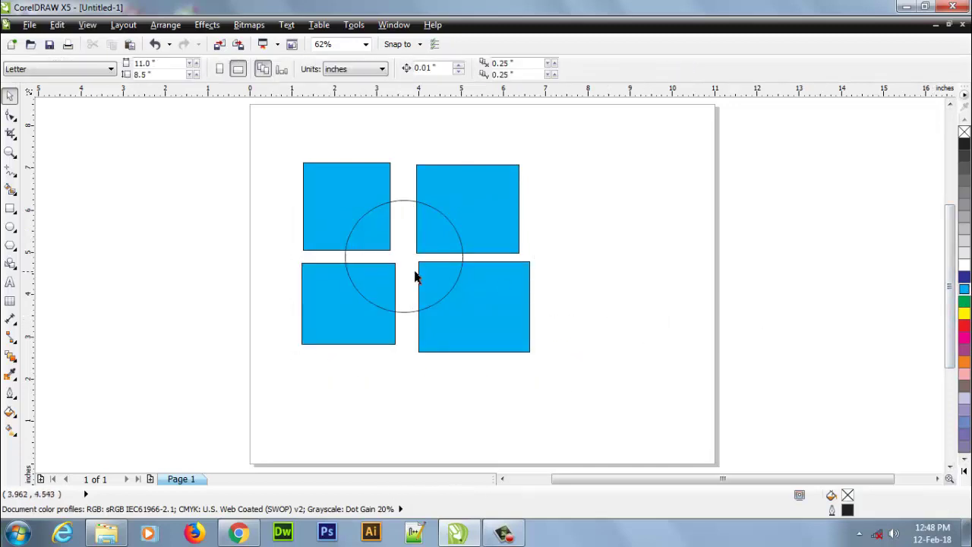
Step: Fill the central circle with red
{"action": "left_click", "coordinate": [403, 200]}
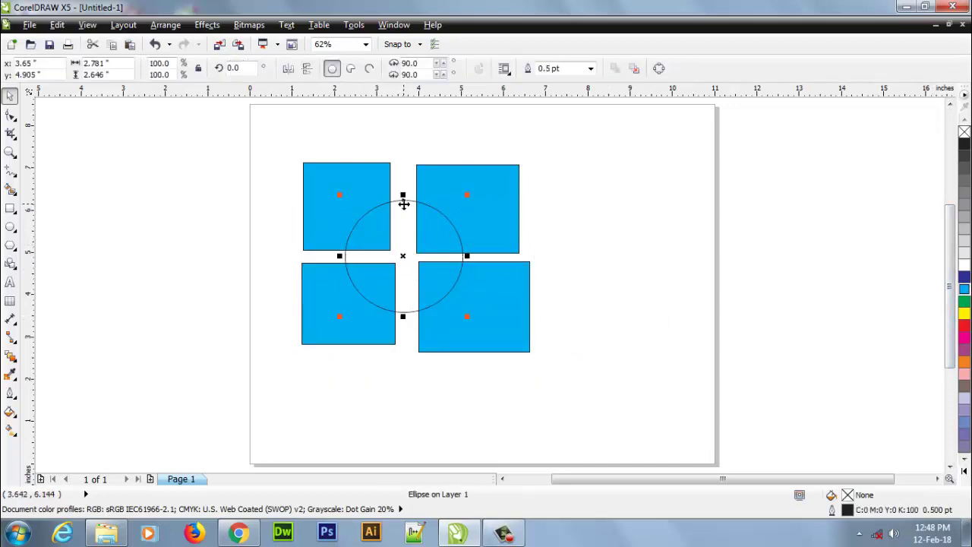
{"action": "left_click", "coordinate": [963, 325]}
{"action": "left_click", "coordinate": [609, 300]}
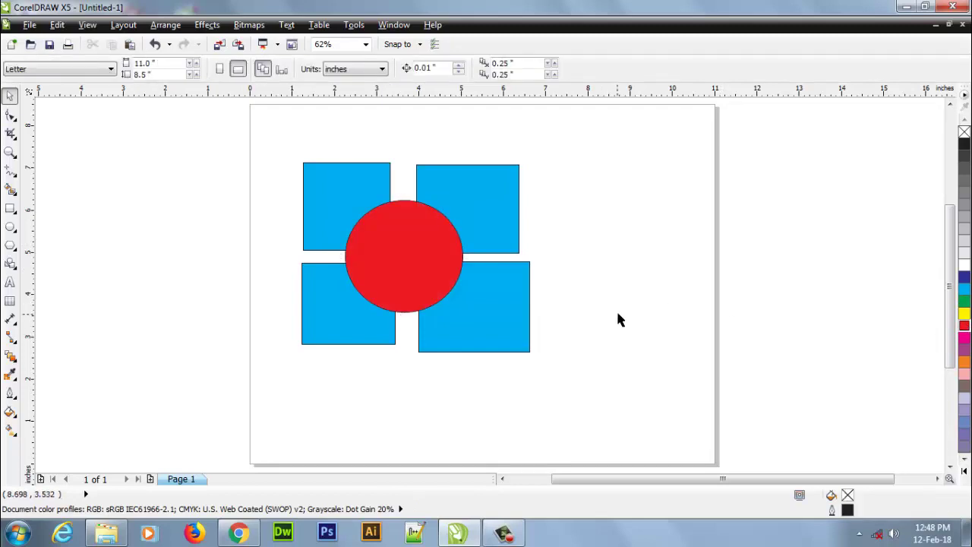
Step: Simplify the red circle and the four rectangles together, move the circle right to expose the cut-outs, and undo both changes
{"action": "left_click_drag", "start_coordinate": [231, 141], "coordinate": [615, 395]}
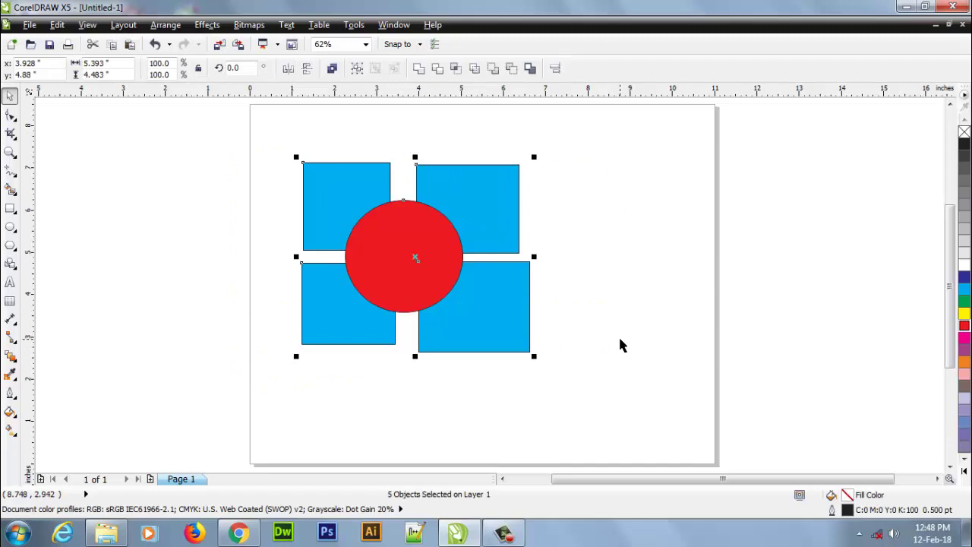
{"action": "left_click", "coordinate": [476, 69]}
{"action": "left_click", "coordinate": [575, 222]}
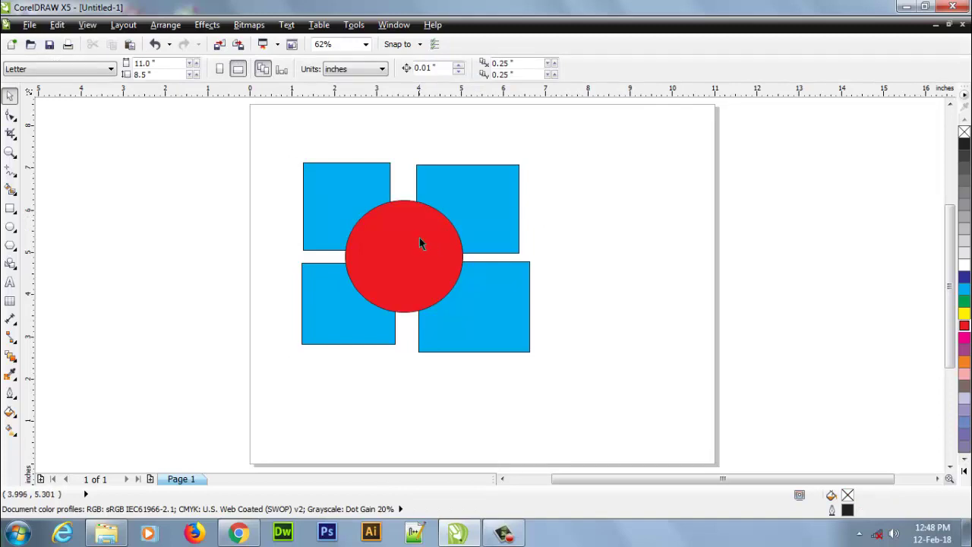
{"action": "left_click_drag", "start_coordinate": [403, 258], "coordinate": [643, 256]}
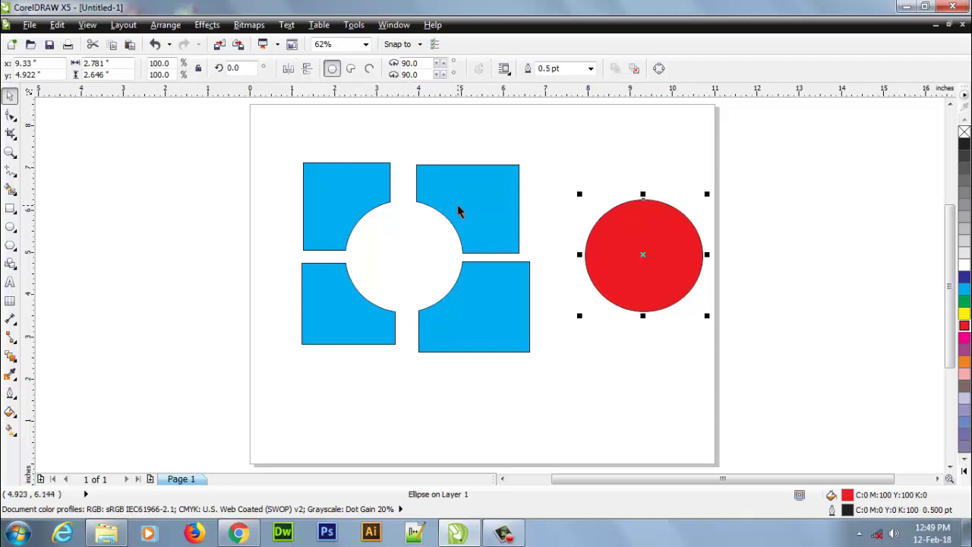
{"action": "left_click", "coordinate": [605, 159]}
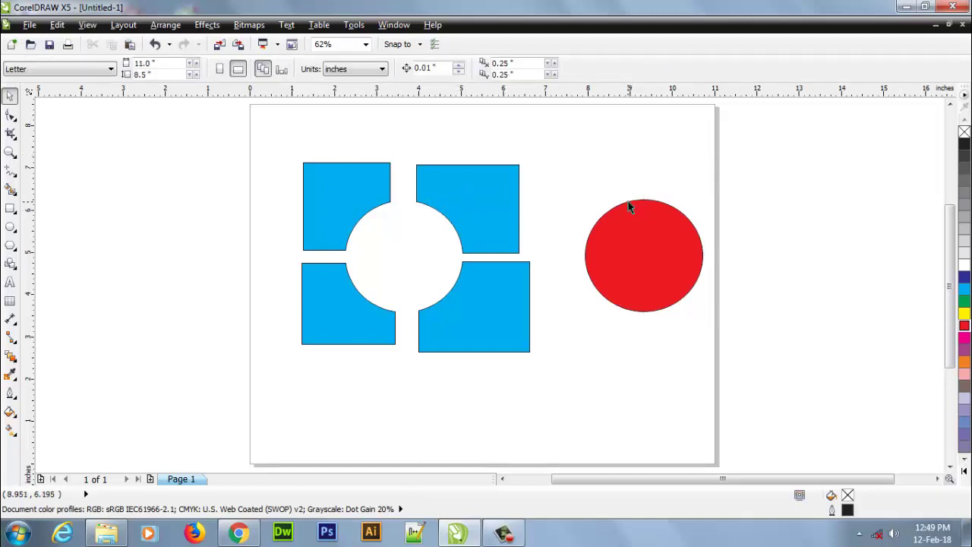
{"action": "key", "text": "ctrl+z"}
{"action": "key", "text": "ctrl+a"}
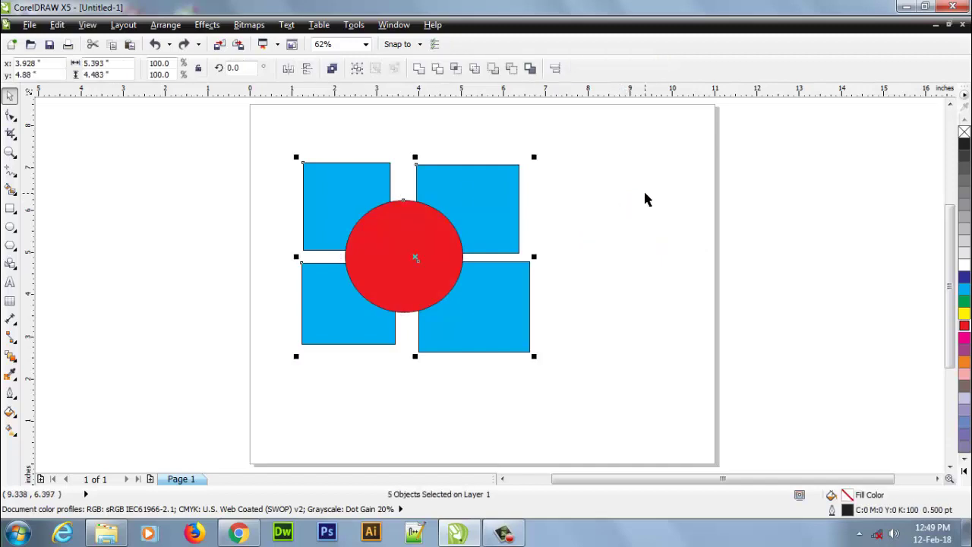
{"action": "left_click", "coordinate": [641, 196]}
Step: Apply Trim to all five shapes, move the red circle right to expose the cut, and undo both changes
{"action": "left_click_drag", "start_coordinate": [254, 135], "coordinate": [607, 390]}
{"action": "left_click", "coordinate": [438, 69]}
{"action": "left_click", "coordinate": [560, 271]}
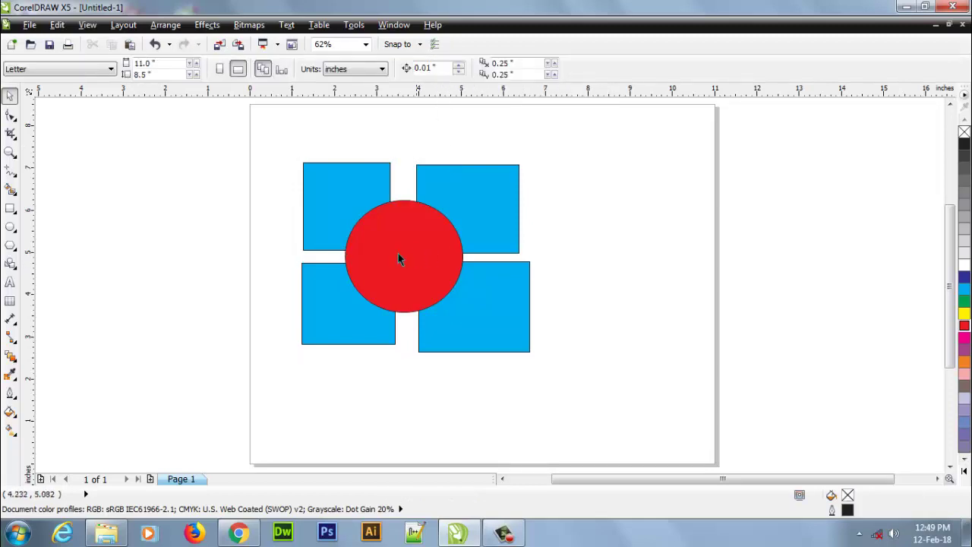
{"action": "left_click_drag", "start_coordinate": [398, 258], "coordinate": [613, 255]}
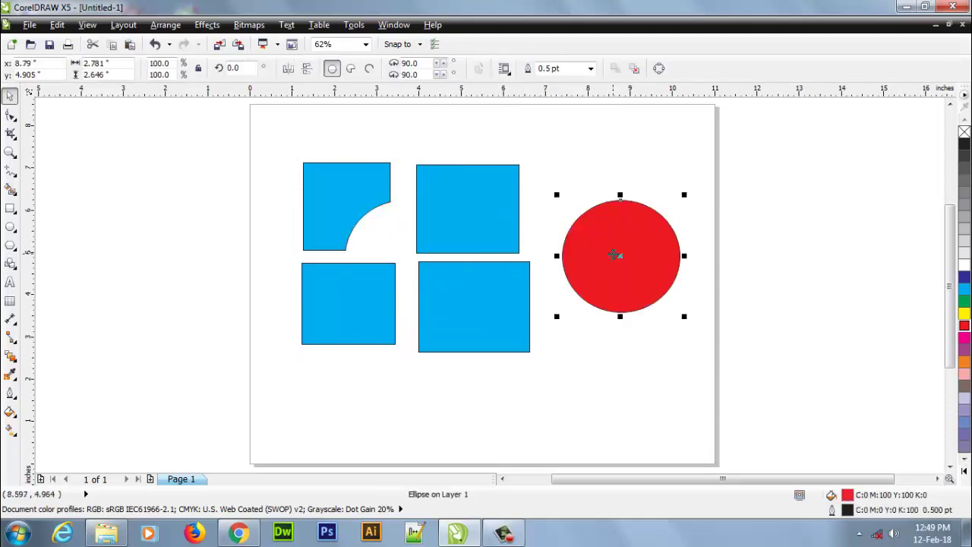
{"action": "key", "text": "ctrl+z"}
{"action": "key", "text": "ctrl+a"}
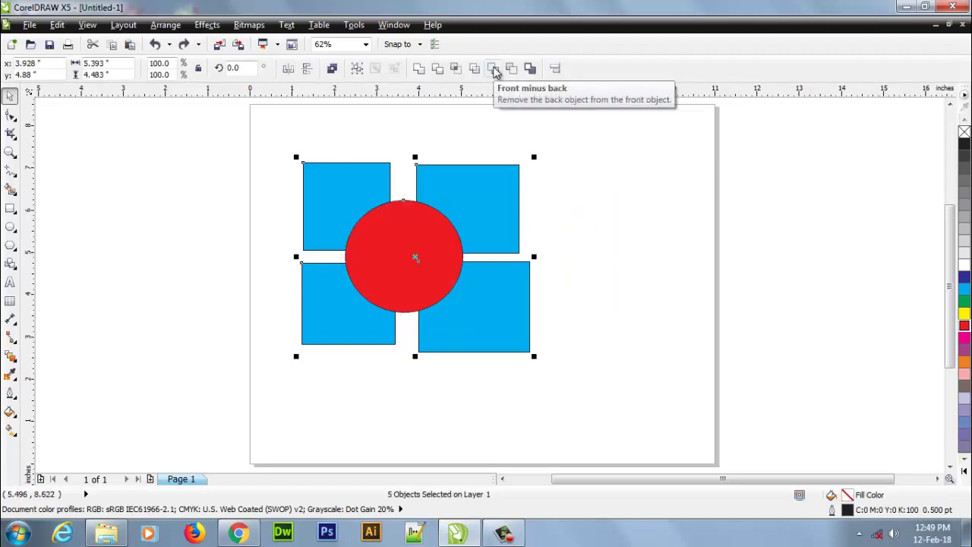
Step: Try Front minus back on the red circle and the four blue rectangles
{"action": "left_click", "coordinate": [492, 68]}
{"action": "left_click", "coordinate": [563, 216]}
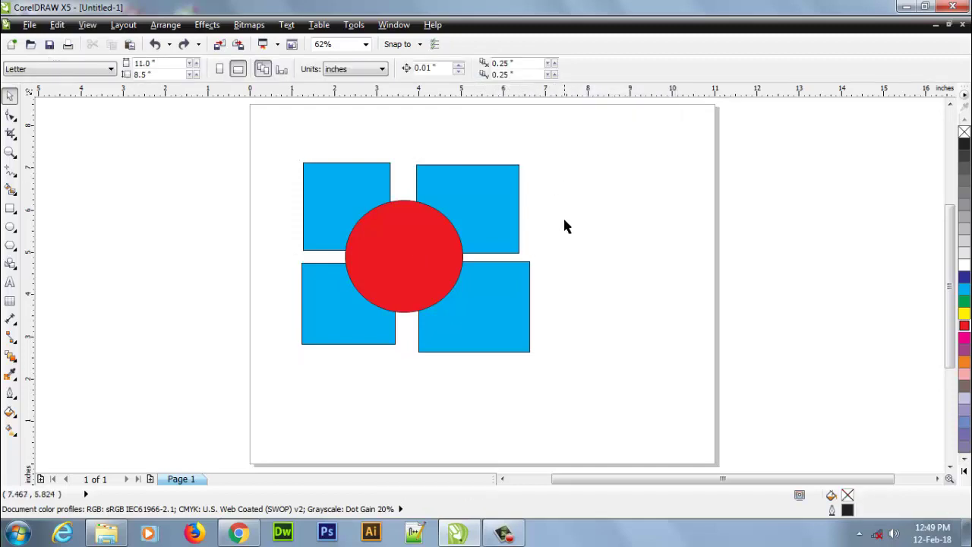
Step: Delete the lower-right, lower-left and upper-right blue rectangles, keeping the upper-left one with the red circle
{"action": "left_click", "coordinate": [489, 309]}
{"action": "key", "text": "Delete"}
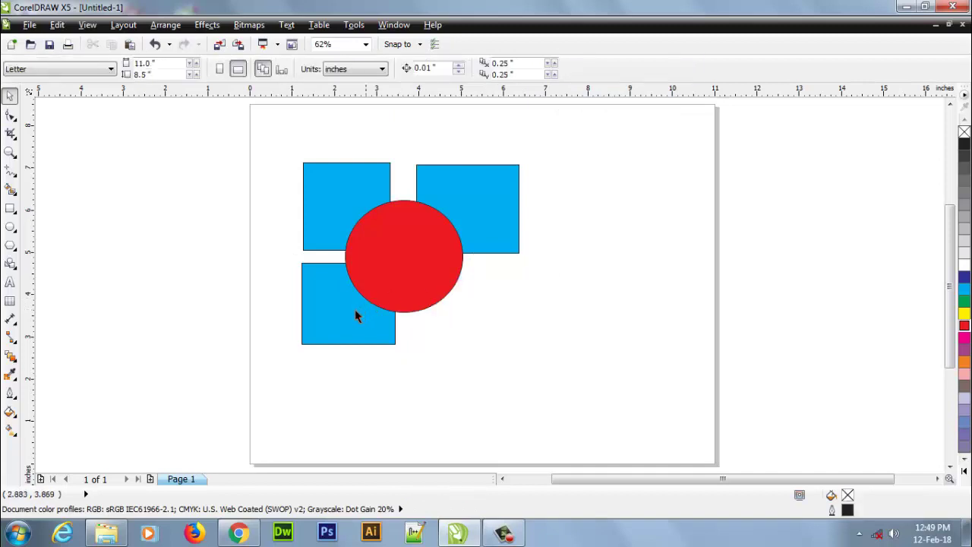
{"action": "left_click", "coordinate": [355, 309]}
{"action": "key", "text": "Delete"}
{"action": "left_click", "coordinate": [487, 237]}
{"action": "key", "text": "Delete"}
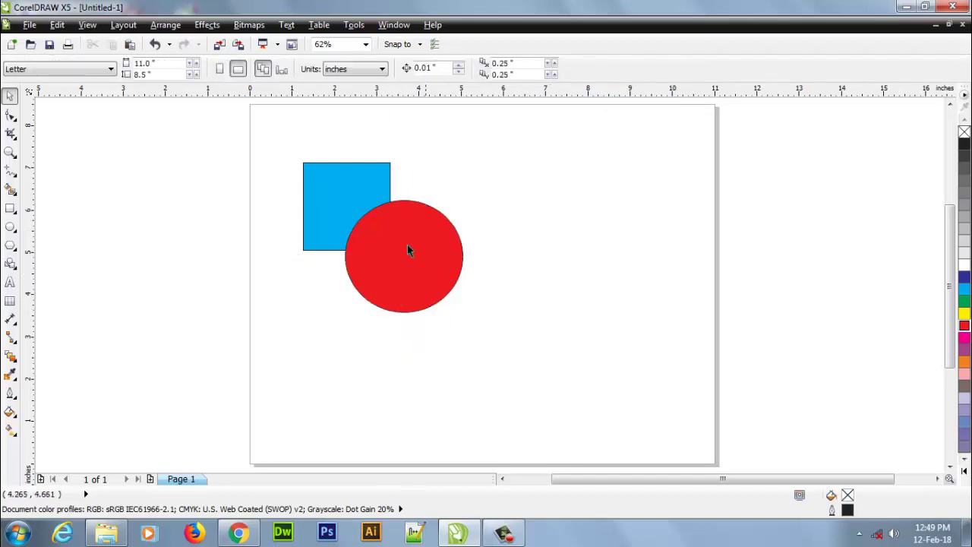
{"action": "left_click", "coordinate": [348, 202]}
{"action": "left_click", "coordinate": [503, 276]}
{"action": "left_click", "coordinate": [437, 257]}
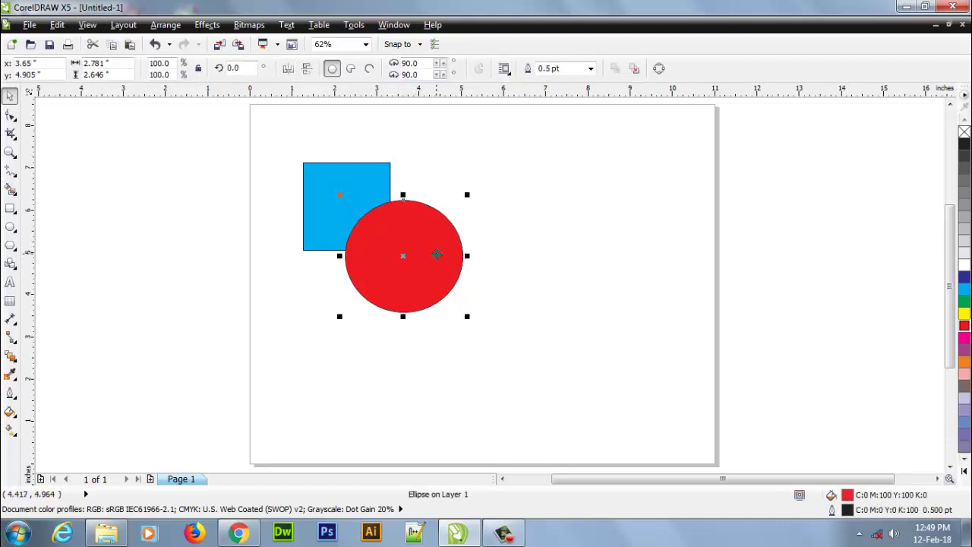
{"action": "left_click", "coordinate": [357, 167]}
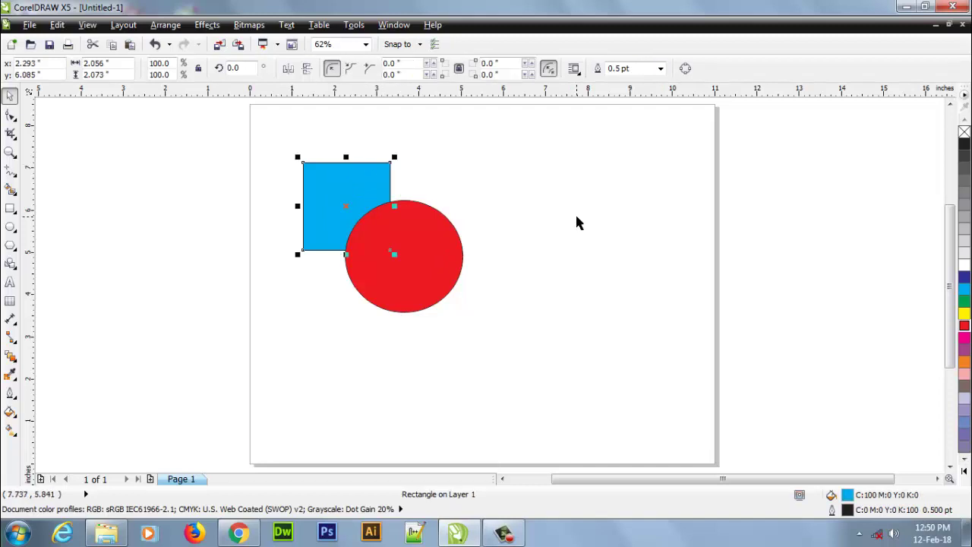
{"action": "left_click", "coordinate": [518, 205]}
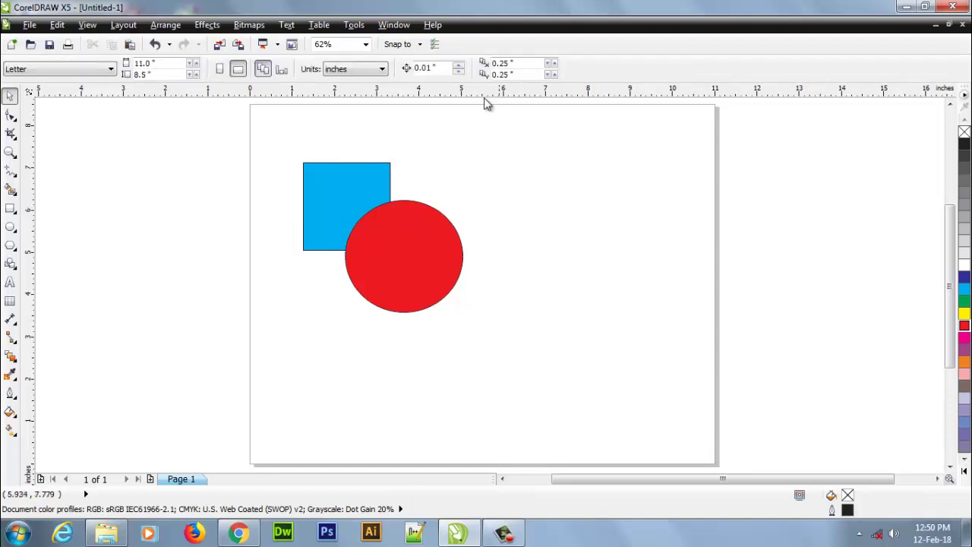
Step: Apply Front minus back to the blue rectangle and the red circle
{"action": "left_click_drag", "start_coordinate": [267, 125], "coordinate": [499, 352]}
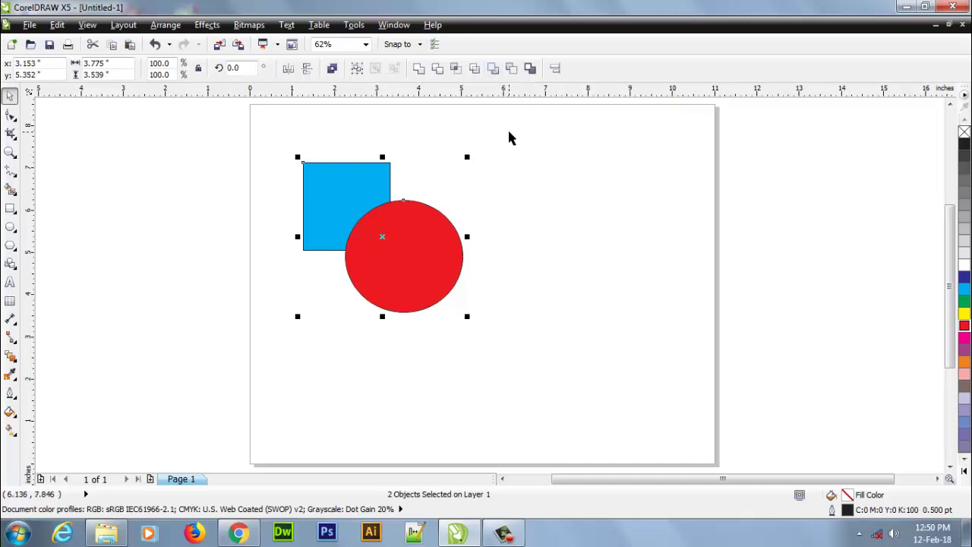
{"action": "left_click", "coordinate": [493, 68]}
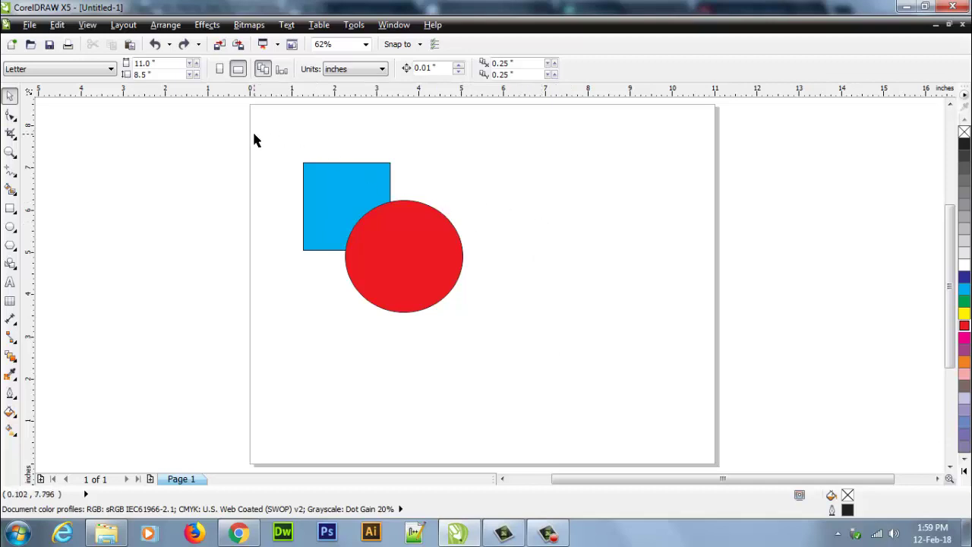
Step: Create a boundary around the blue rectangle and red circle, and move the outline to the empty area right of them
{"action": "left_click_drag", "start_coordinate": [253, 134], "coordinate": [544, 364]}
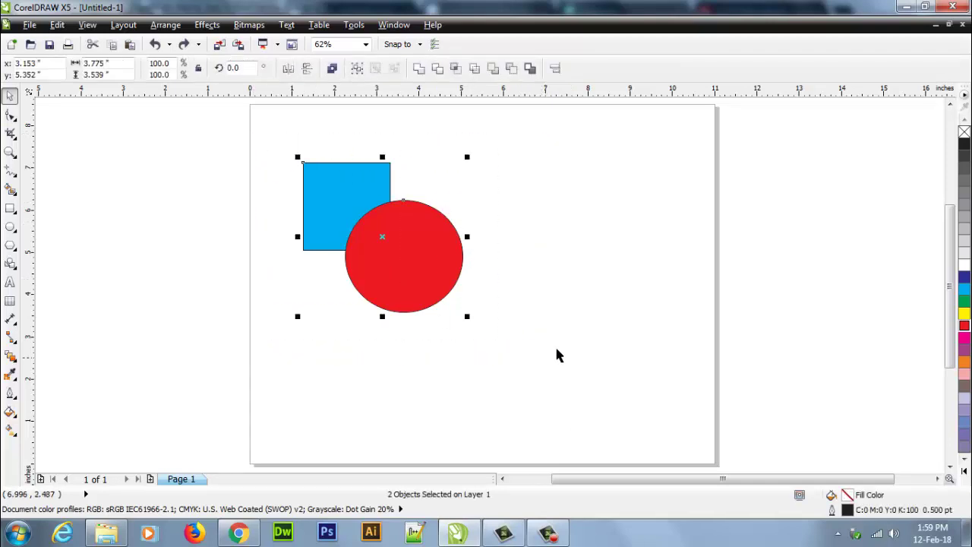
{"action": "left_click", "coordinate": [530, 69]}
{"action": "left_click_drag", "start_coordinate": [404, 220], "coordinate": [577, 214]}
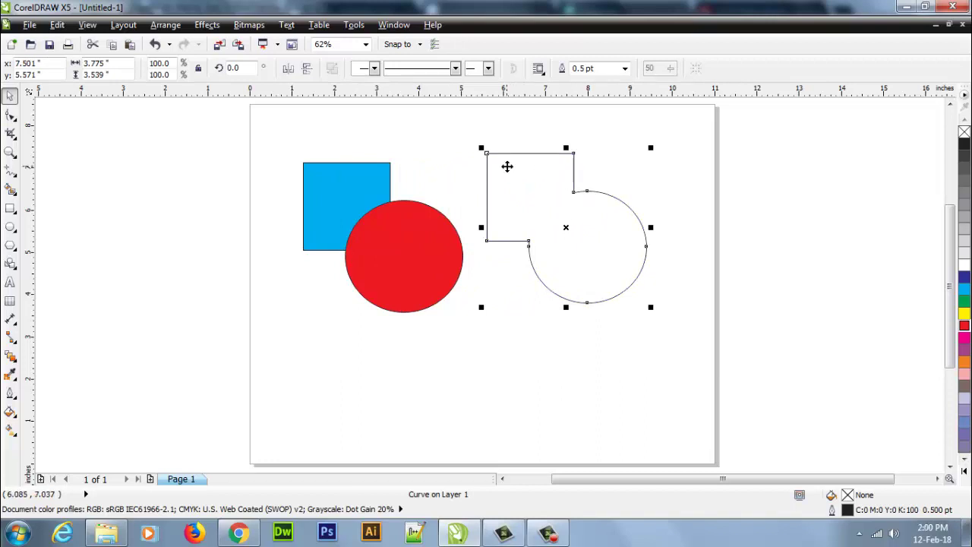
{"action": "left_click", "coordinate": [688, 213]}
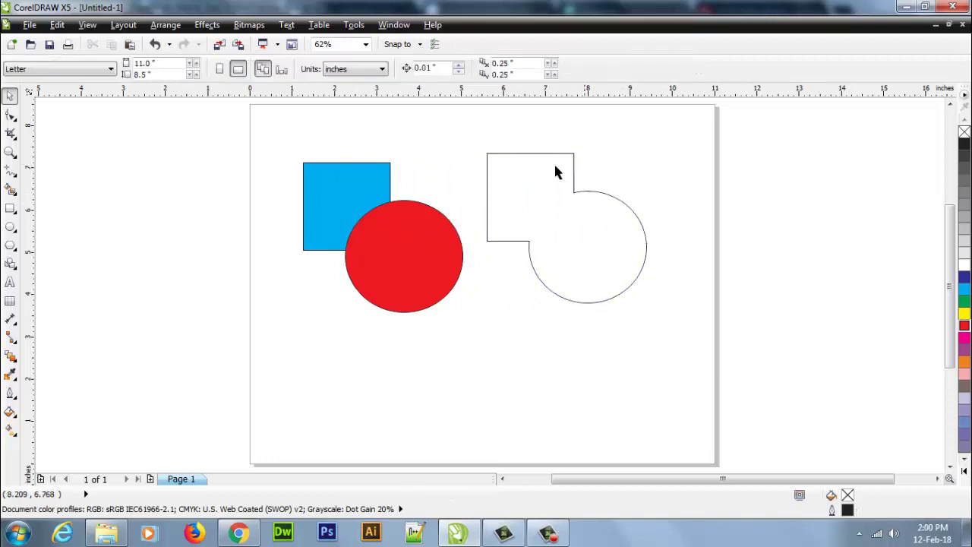
Step: Try cyan and red fills on the boundary outline, then settle on purple
{"action": "left_click", "coordinate": [604, 258]}
{"action": "left_click", "coordinate": [966, 292]}
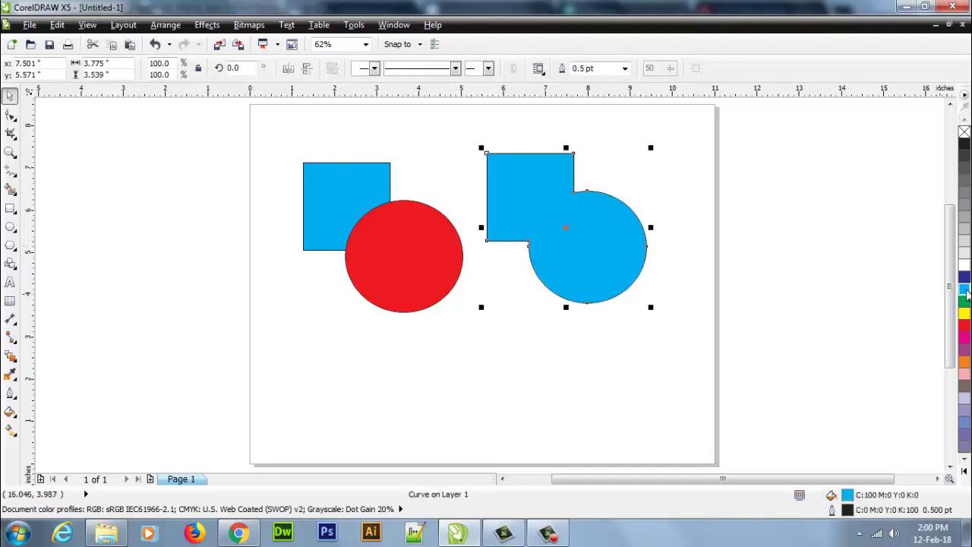
{"action": "left_click", "coordinate": [964, 325]}
{"action": "left_click", "coordinate": [964, 350]}
{"action": "left_click", "coordinate": [695, 258]}
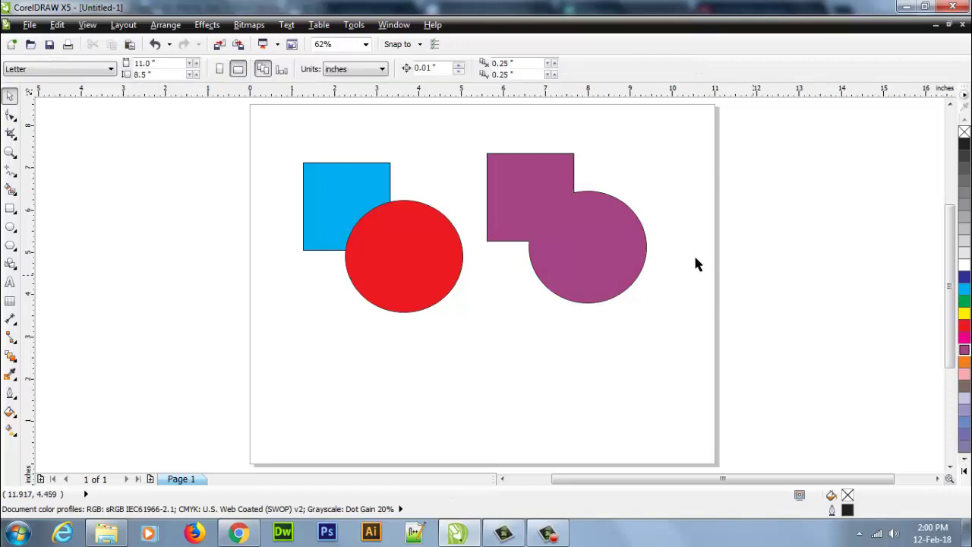
Step: Move the purple shape so that its square part overlaps the right side of the red circle
{"action": "left_click_drag", "start_coordinate": [568, 246], "coordinate": [510, 314]}
{"action": "left_click", "coordinate": [510, 334]}
{"action": "key", "text": "Escape"}
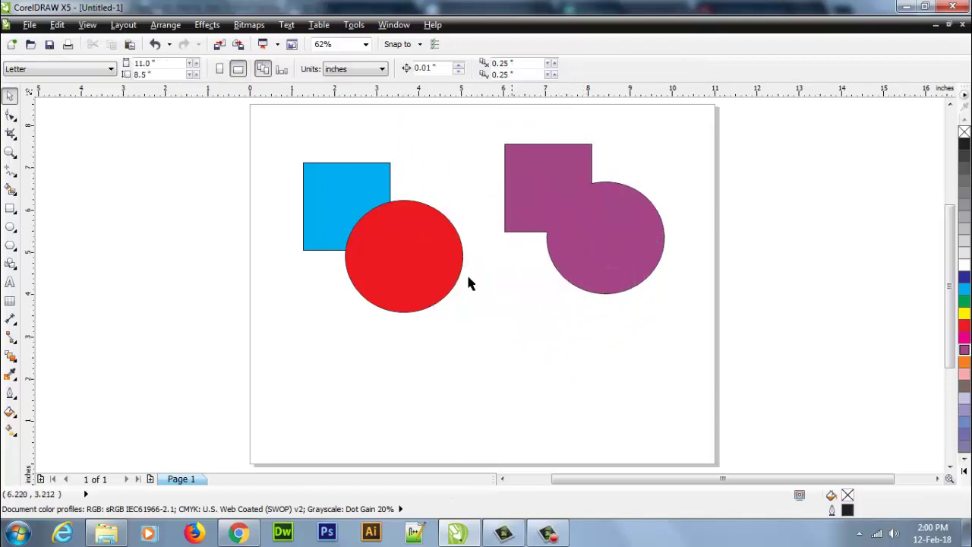
{"action": "left_click_drag", "start_coordinate": [571, 243], "coordinate": [489, 319]}
{"action": "left_click", "coordinate": [272, 141]}
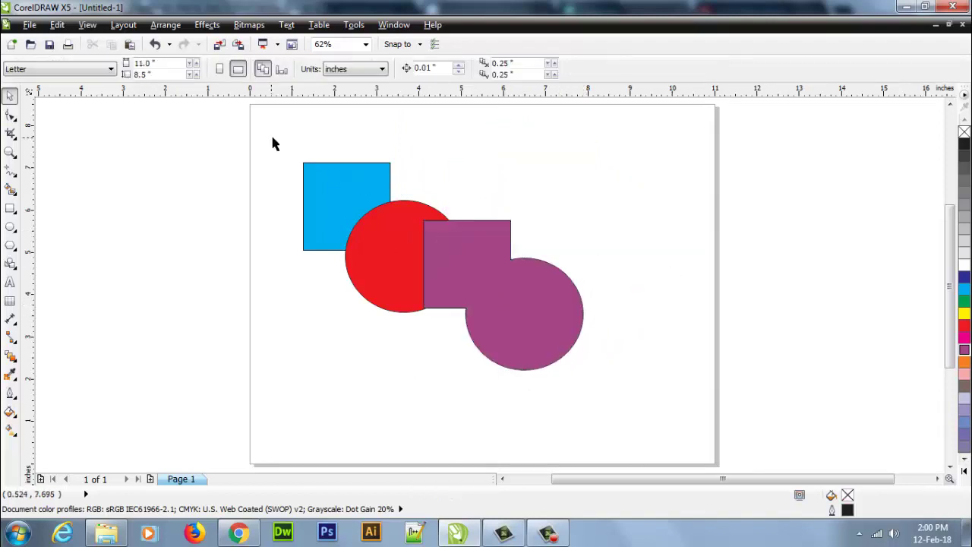
Step: Create a boundary around the blue, red and purple shapes, and move the outline up and right, clear of the originals
{"action": "left_click_drag", "start_coordinate": [271, 142], "coordinate": [643, 427]}
{"action": "left_click", "coordinate": [532, 69]}
{"action": "left_click_drag", "start_coordinate": [515, 283], "coordinate": [733, 234]}
{"action": "left_click", "coordinate": [673, 326]}
Step: Fill the combined boundary outline of the three shapes with green
{"action": "left_click", "coordinate": [580, 209]}
{"action": "left_click", "coordinate": [963, 301]}
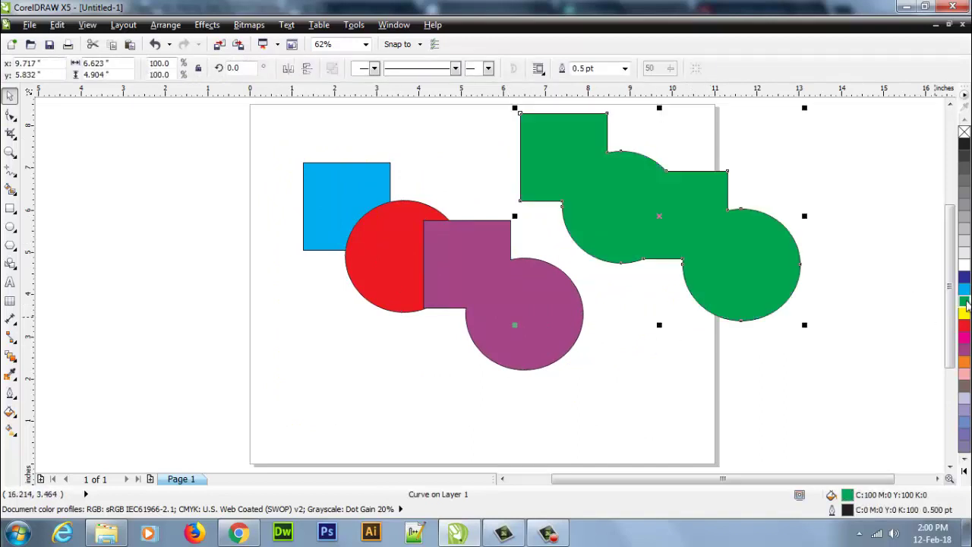
{"action": "left_click", "coordinate": [667, 366]}
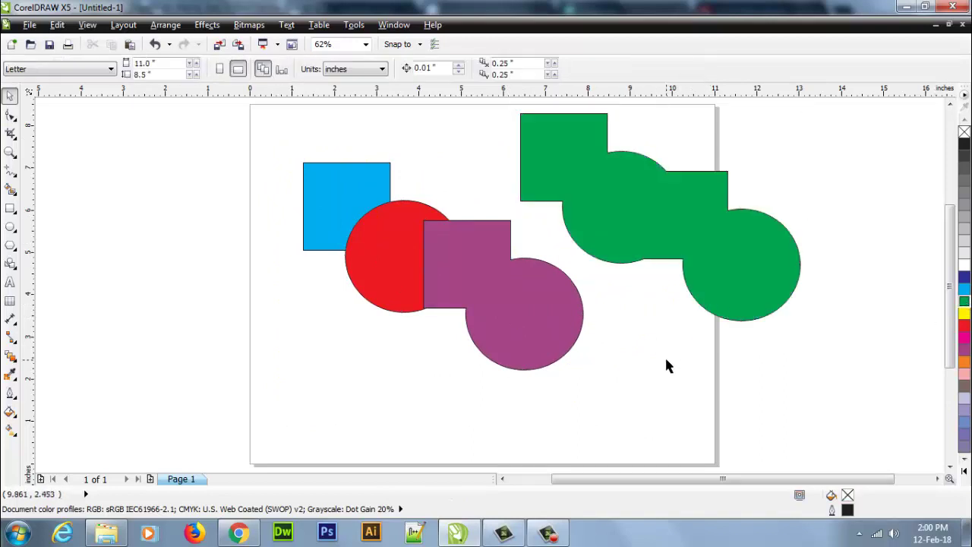